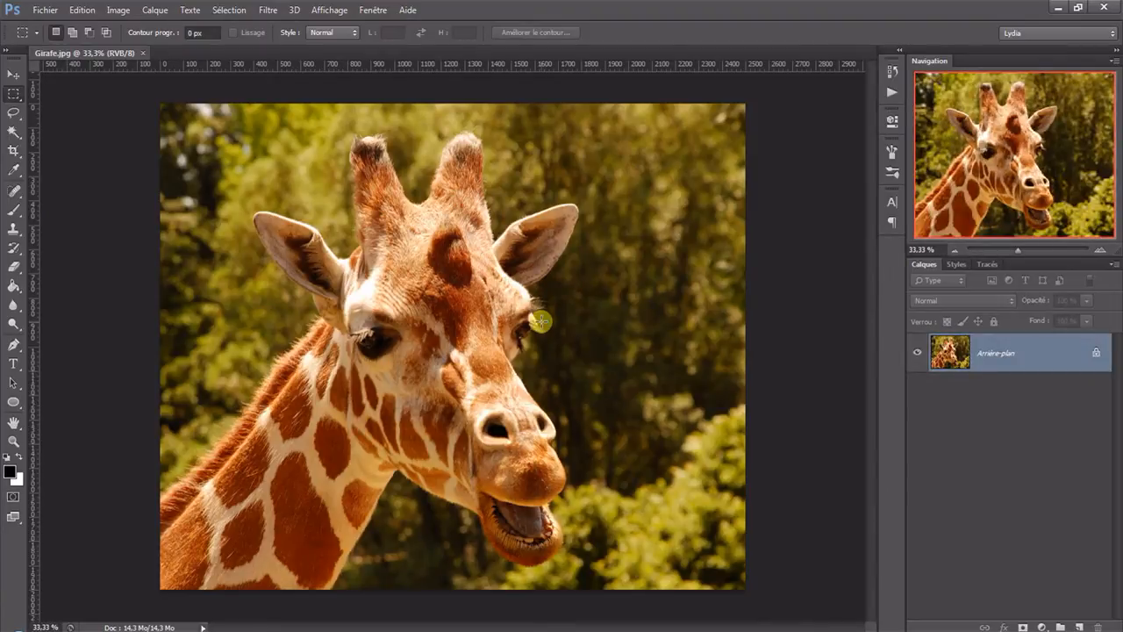
Step: Convert the locked background into a regular layer with default settings and add an empty layer above it
double_click(1056, 360)
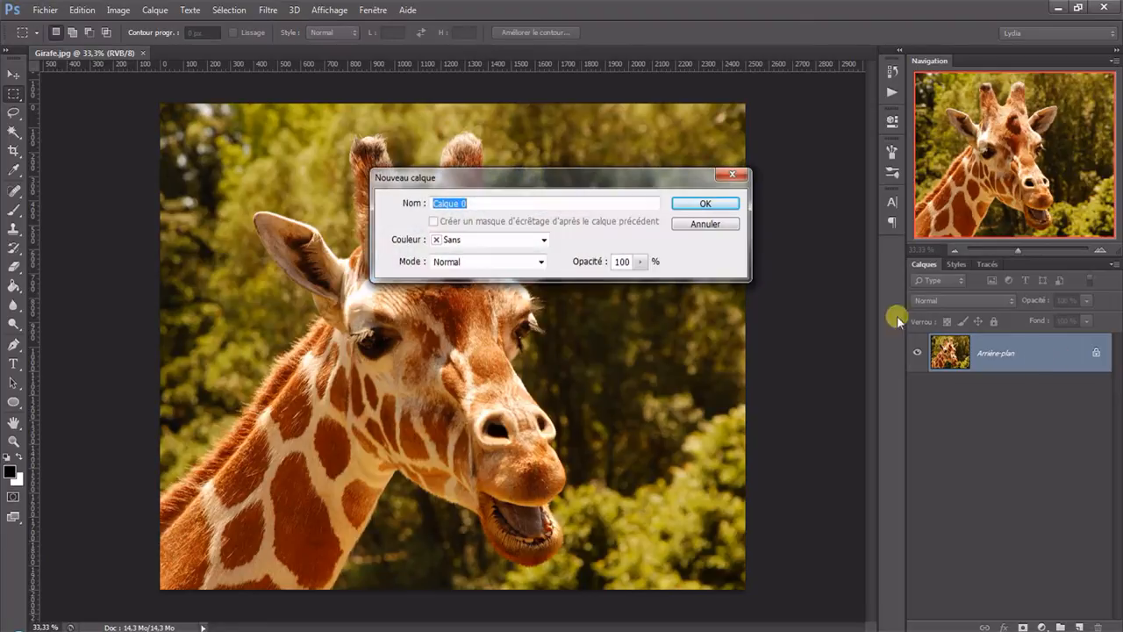
click(705, 206)
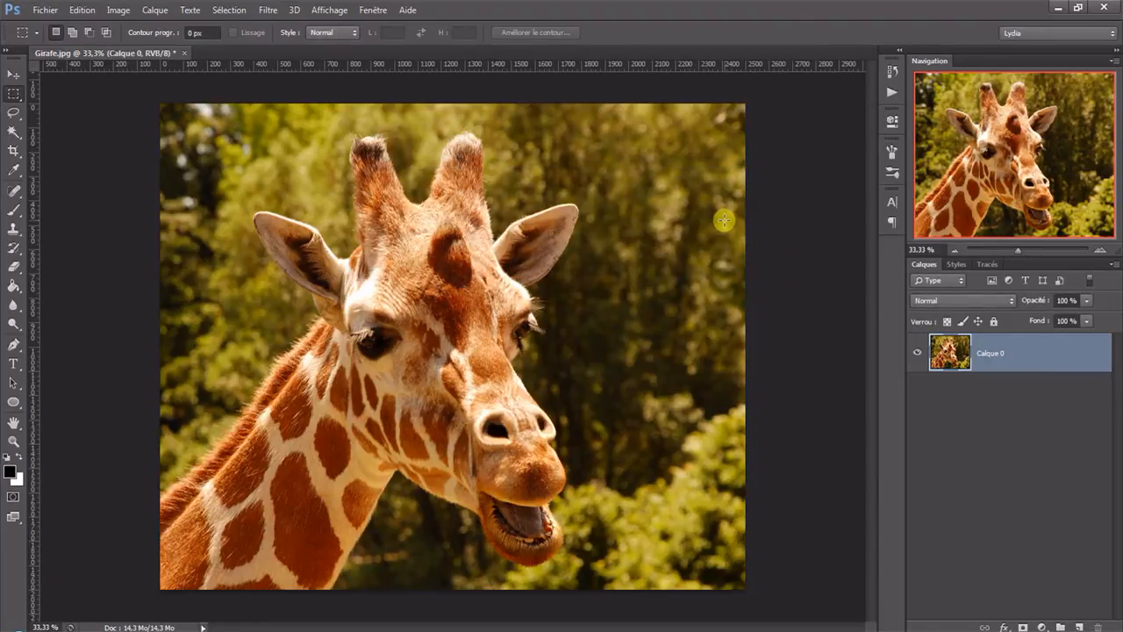
click(1082, 627)
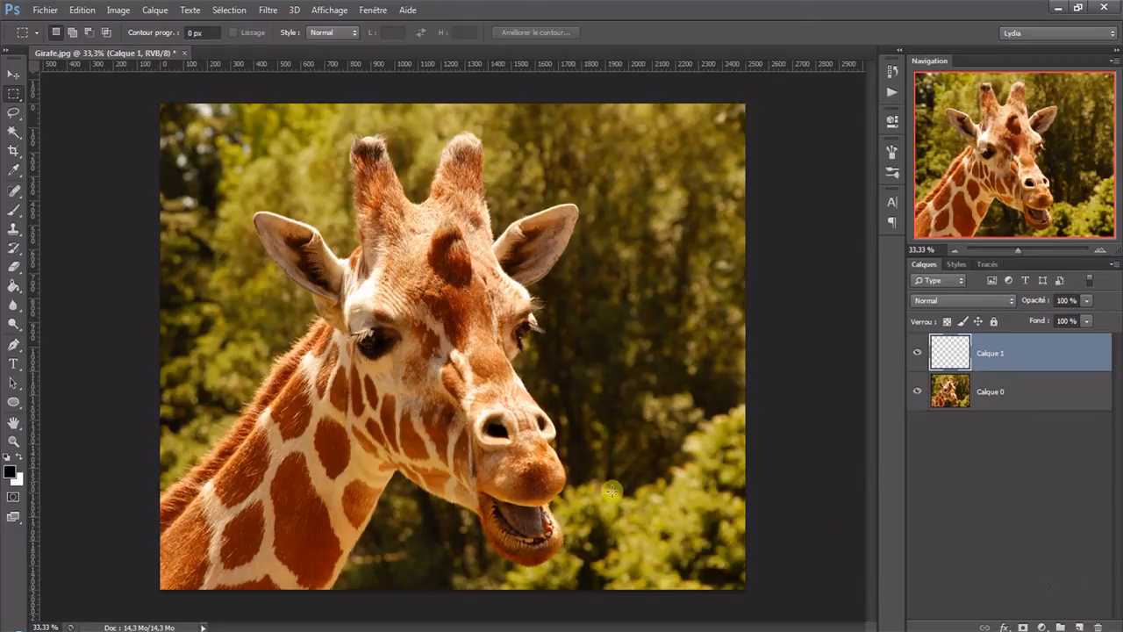
Step: Trace the giraffe's head and neck with the Pen tool, closing the path along the photo's lower and left edges
click(14, 348)
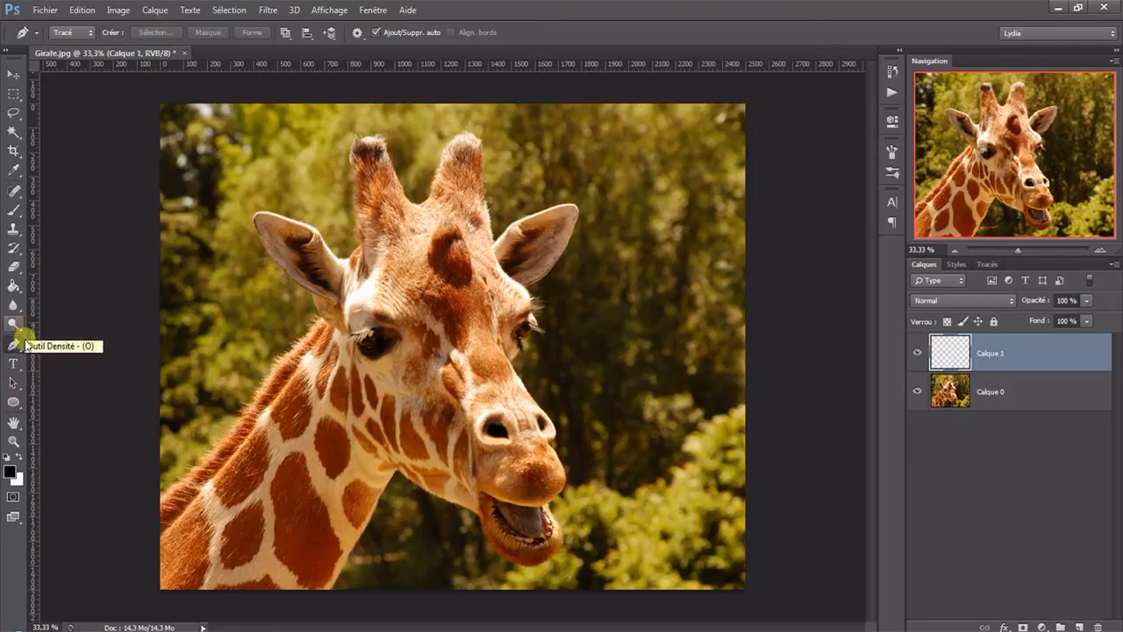
click(161, 501)
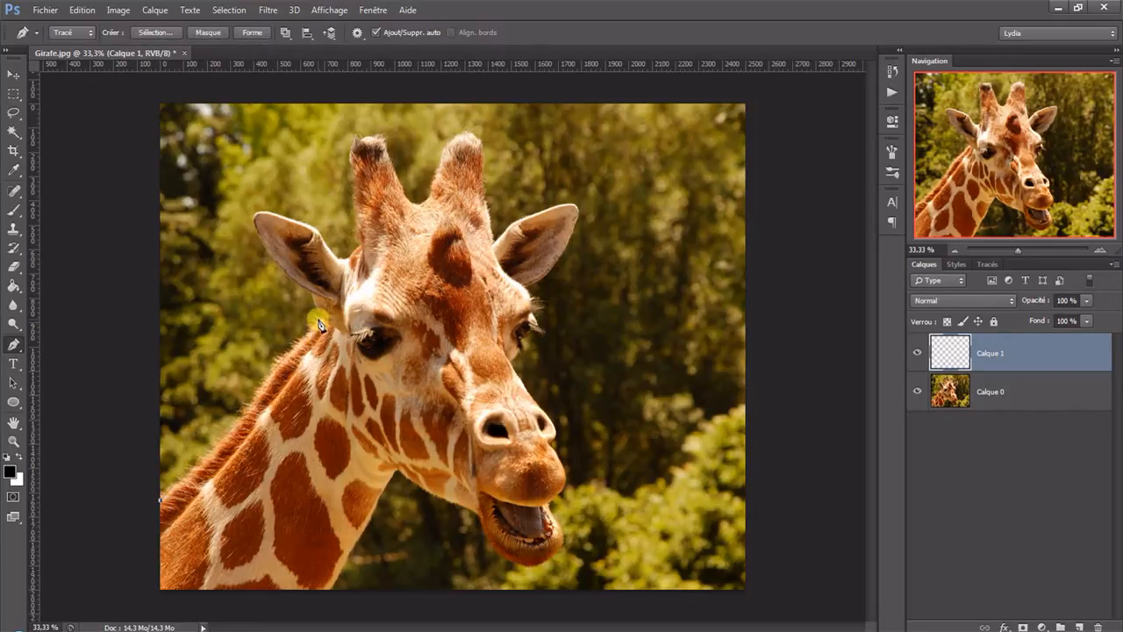
drag(255, 399, 285, 359)
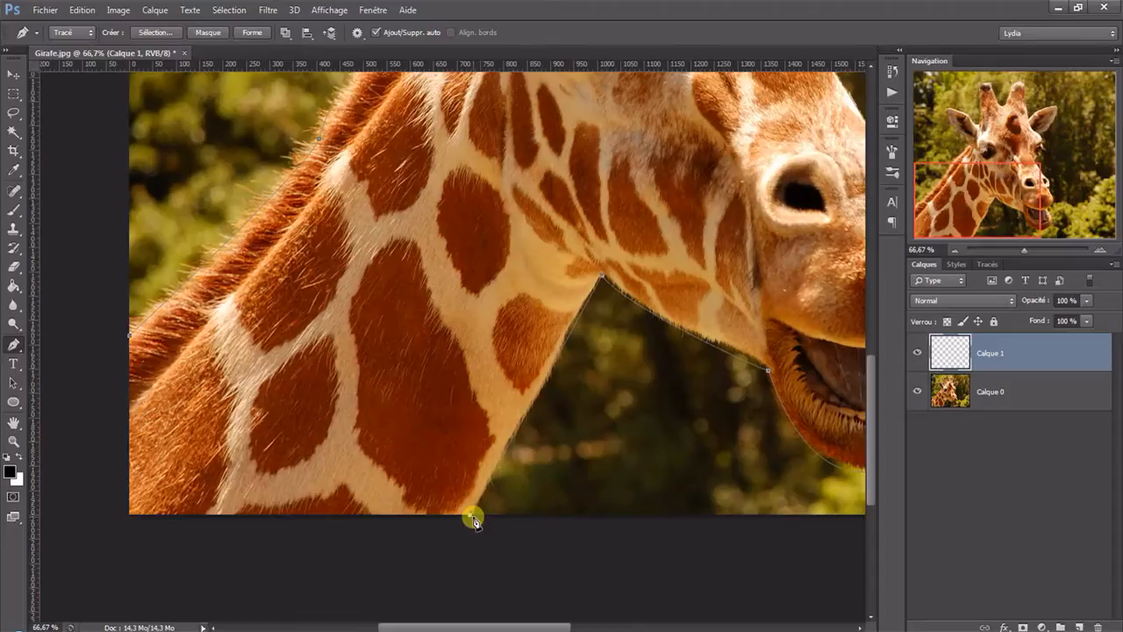
click(470, 515)
click(131, 515)
scroll(421, 335, up, 3)
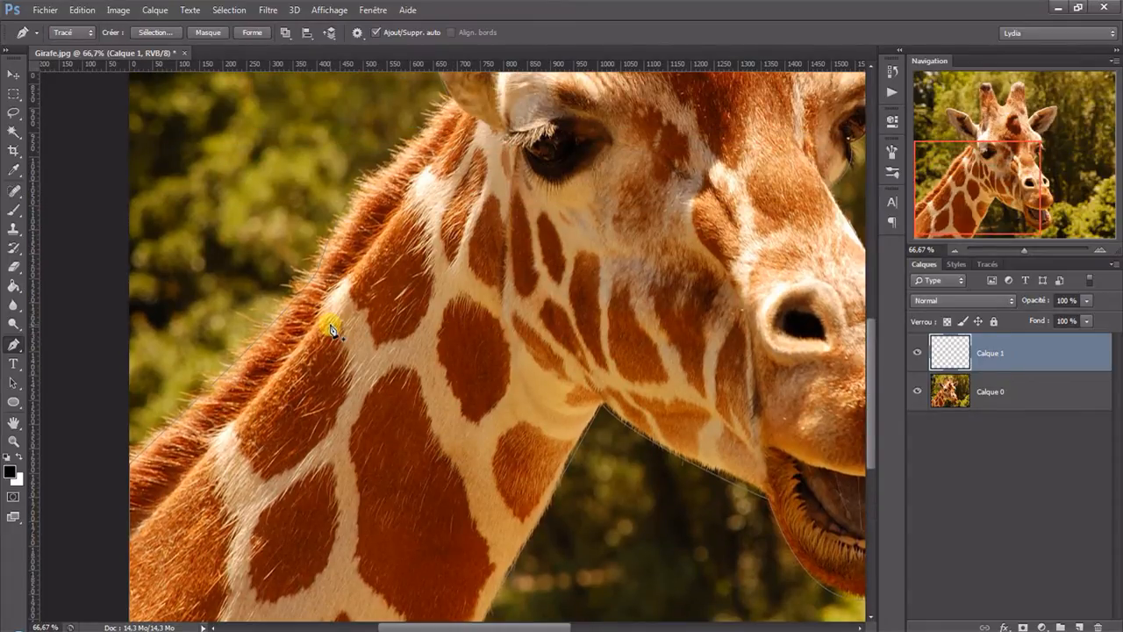
Step: Convert the giraffe path into a new anti-aliased selection with a radius of 0 pixels
right_click(409, 377)
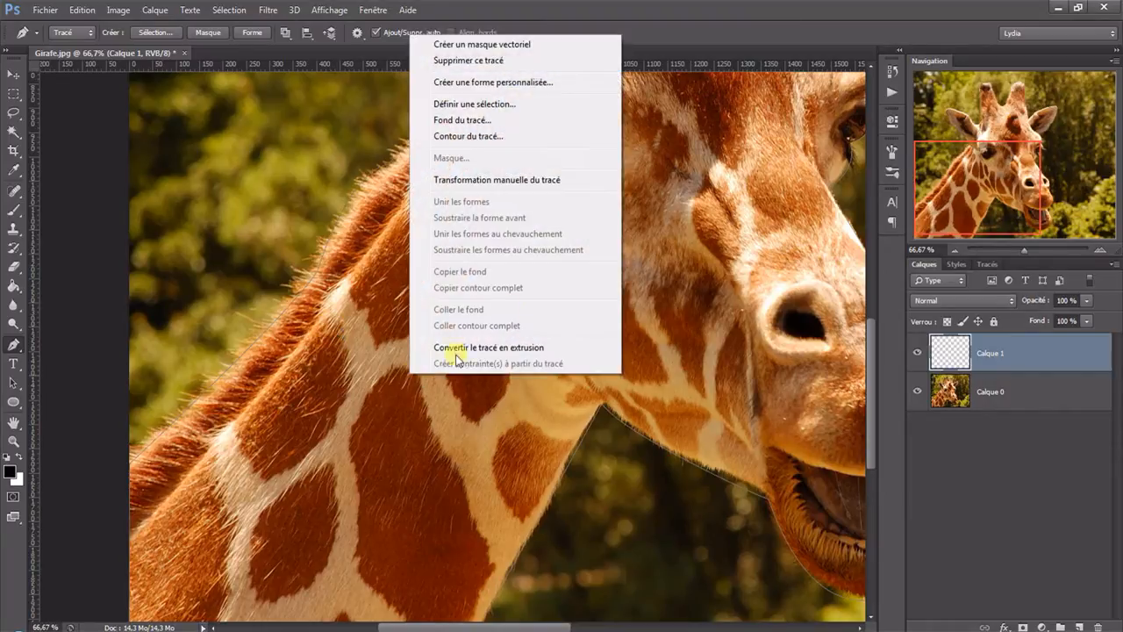
click(532, 104)
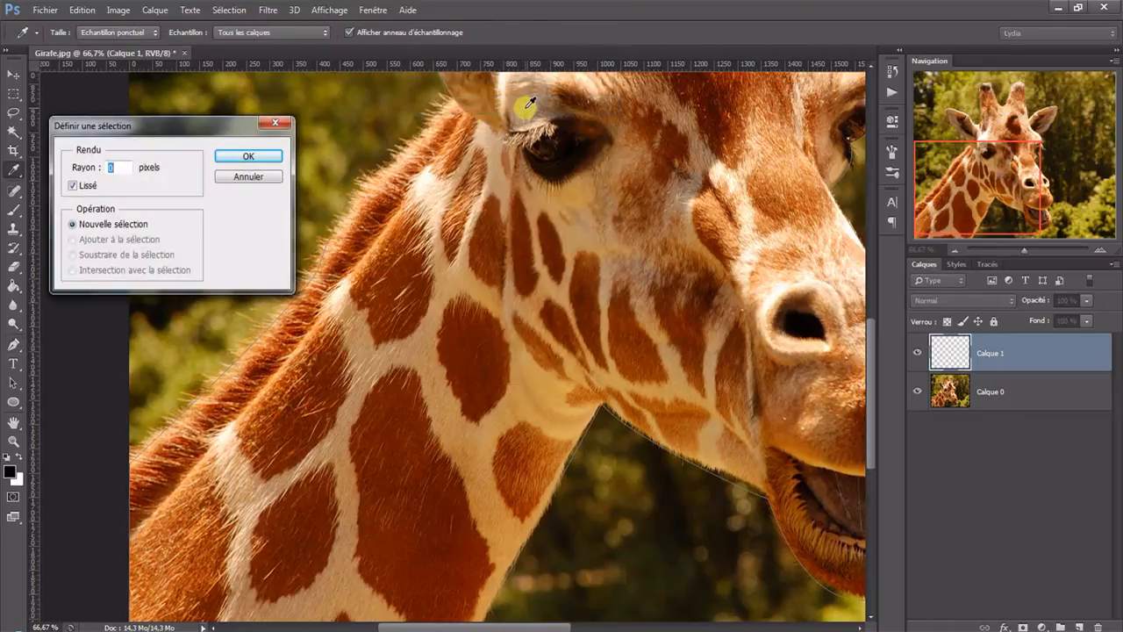
drag(141, 128, 417, 197)
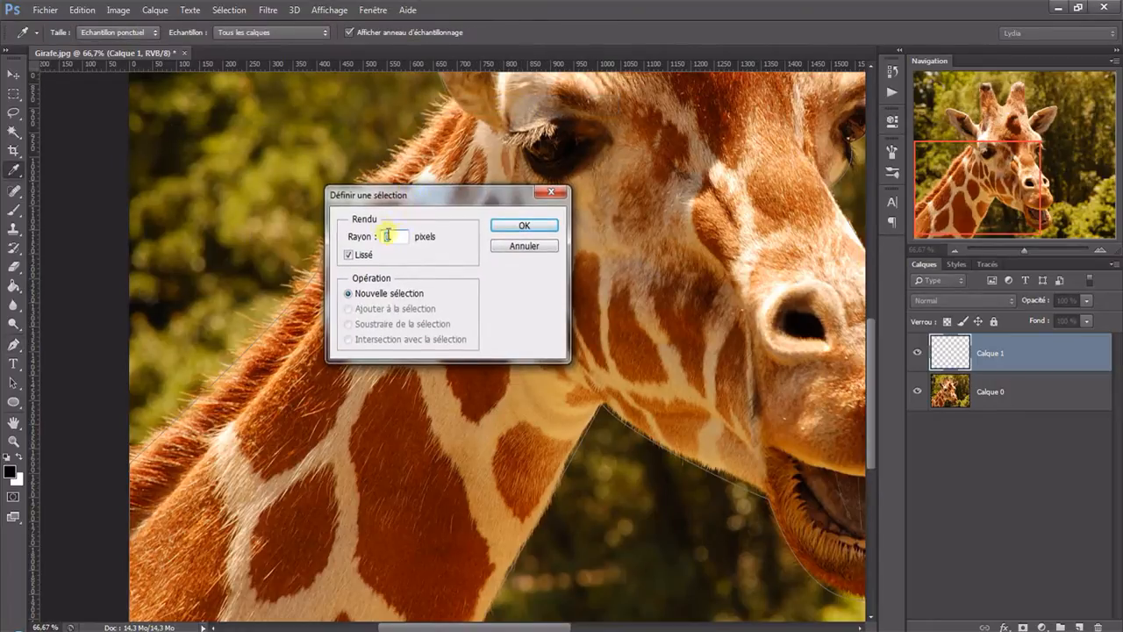
click(519, 226)
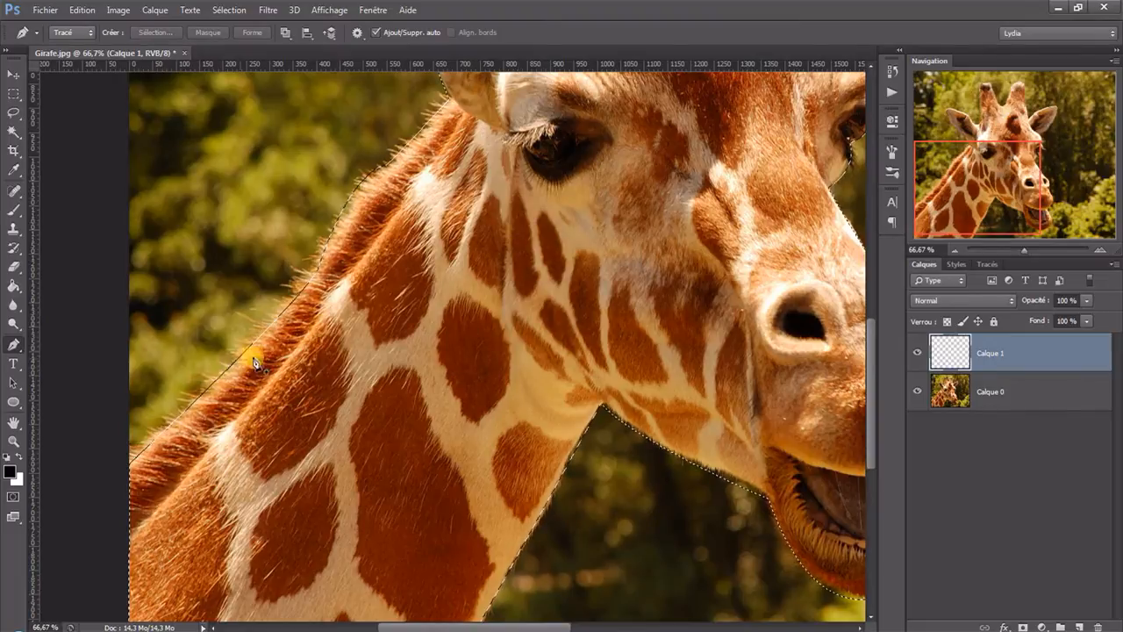
Step: Fill the giraffe selection with black on the empty layer using the Paint Bucket, and deselect it
scroll(484, 325, down, 2)
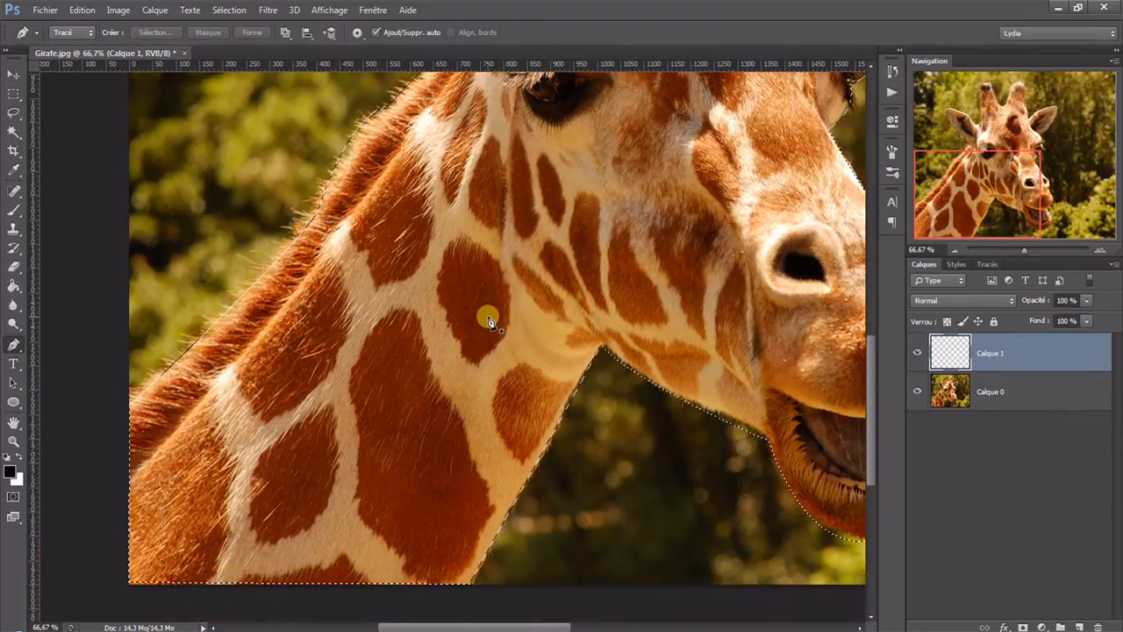
click(15, 287)
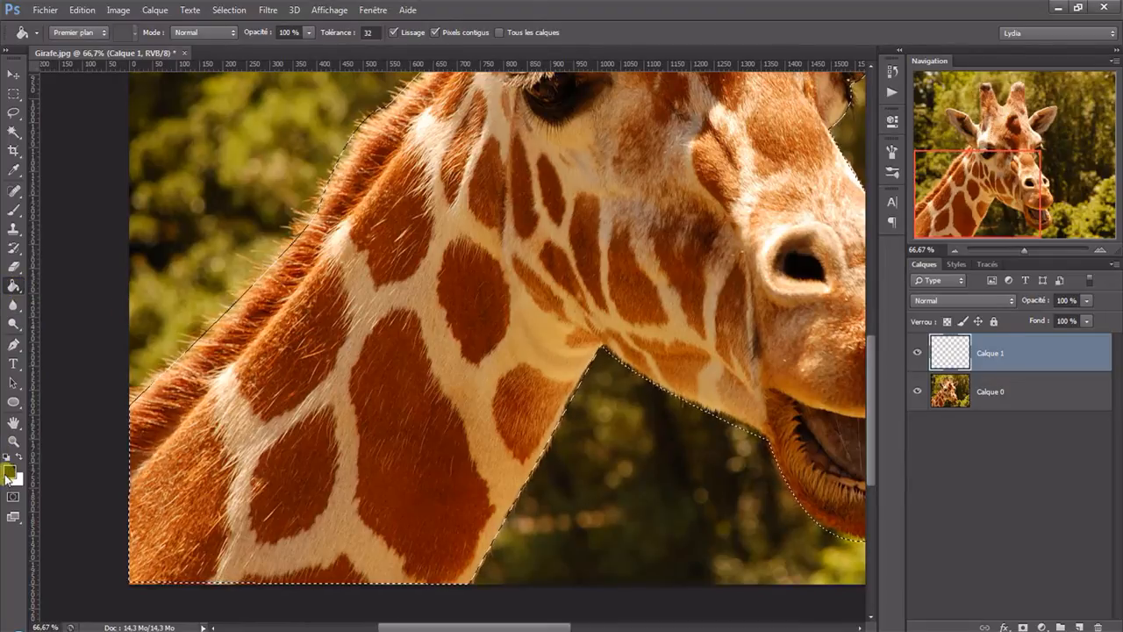
click(397, 325)
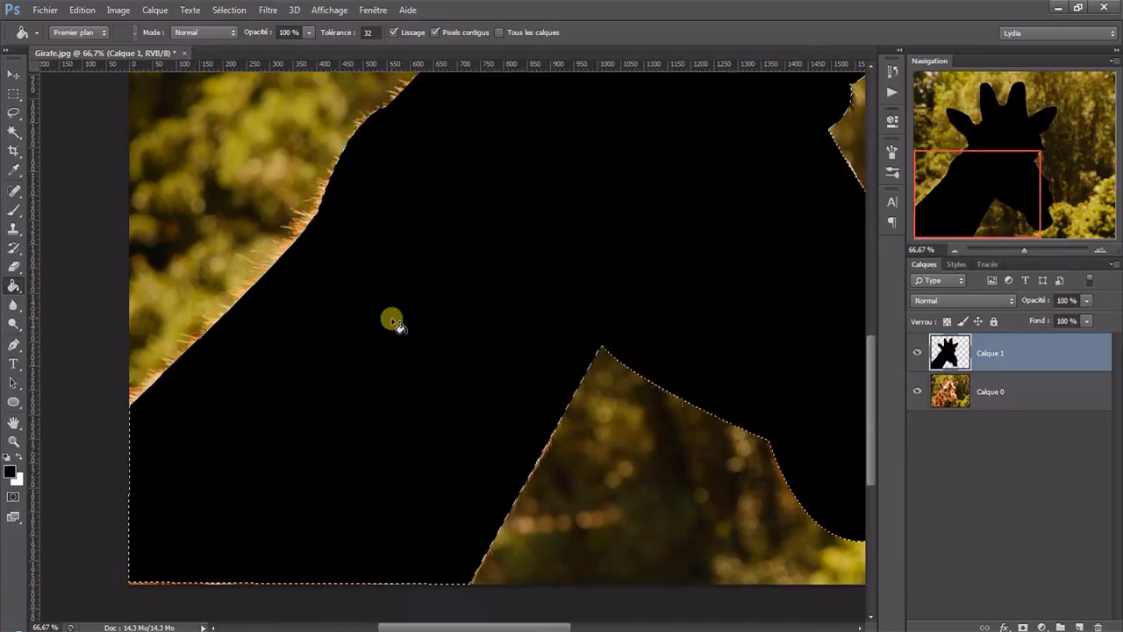
scroll(396, 325, up, 5)
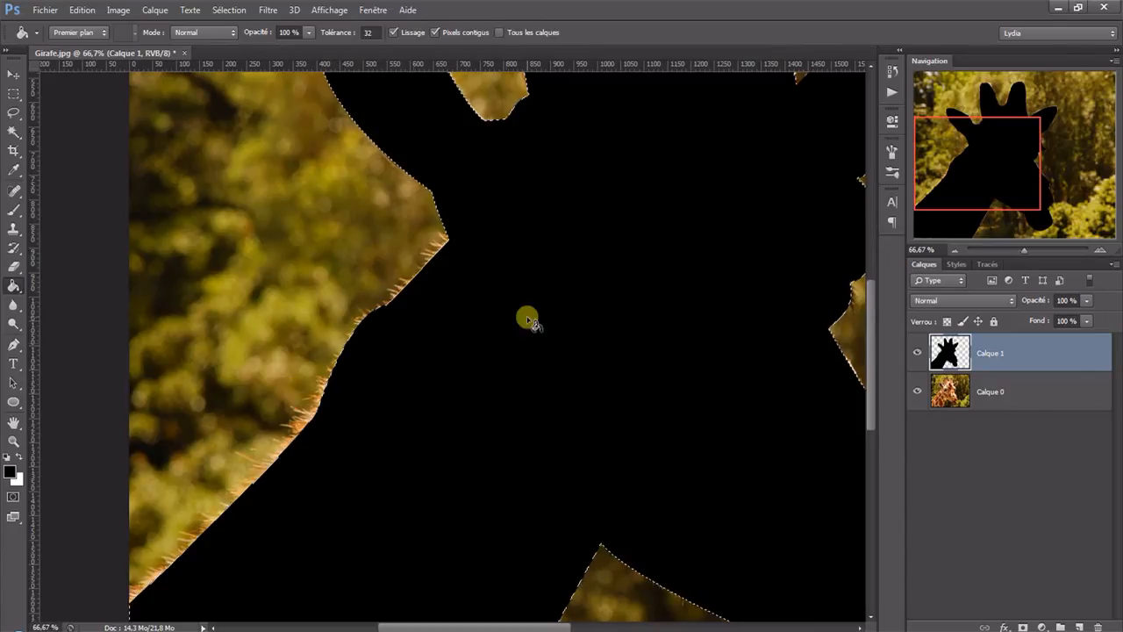
drag(571, 251, 545, 389)
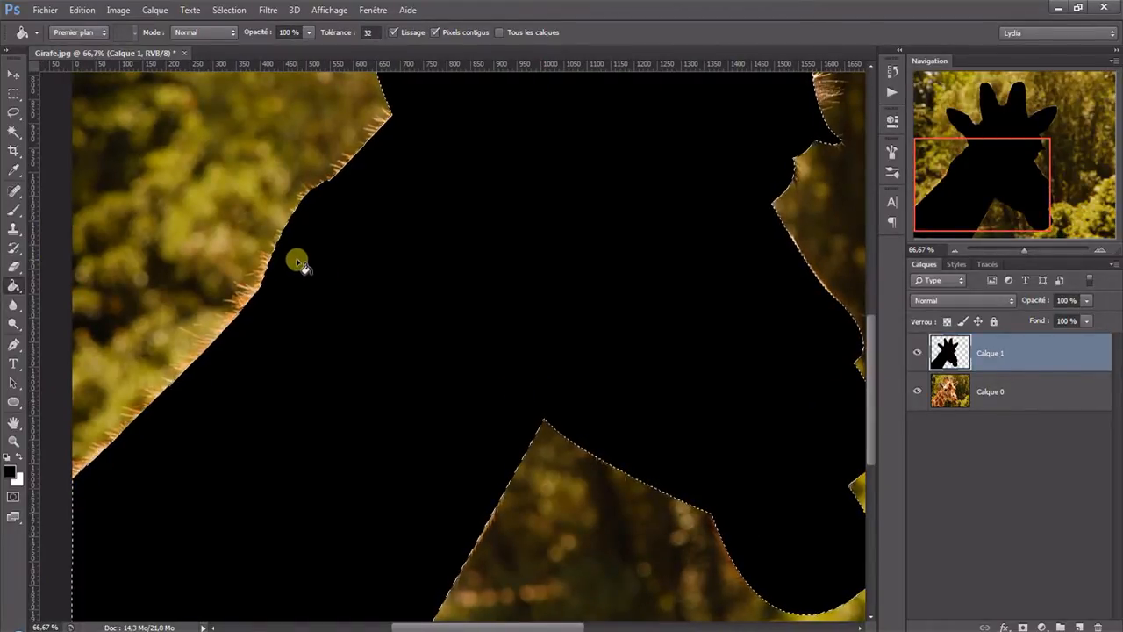
click(232, 12)
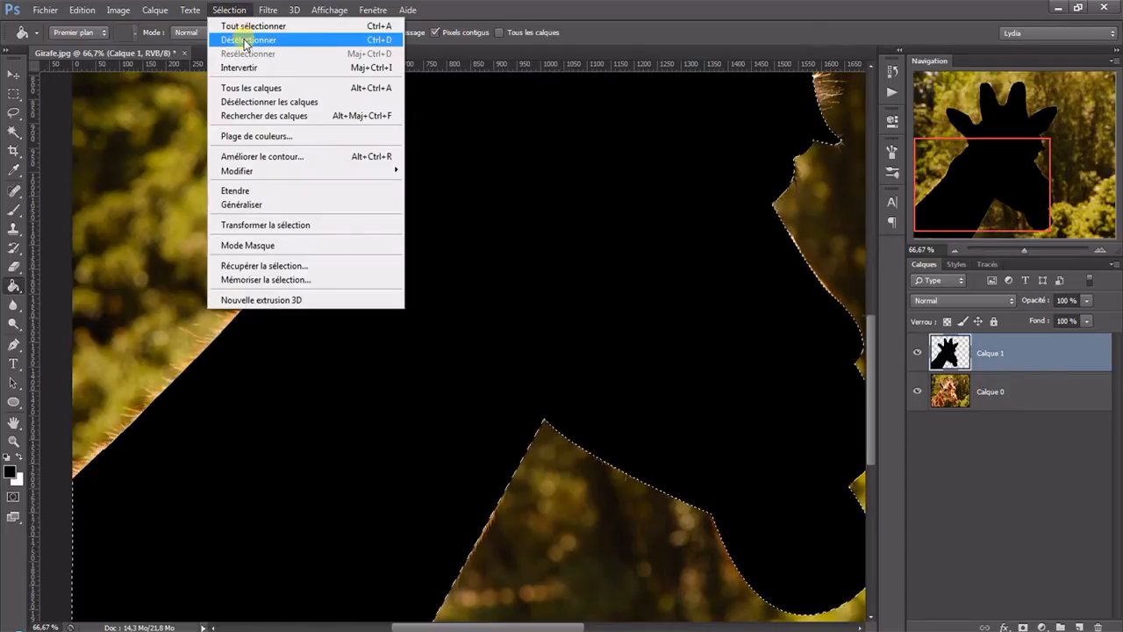
click(247, 39)
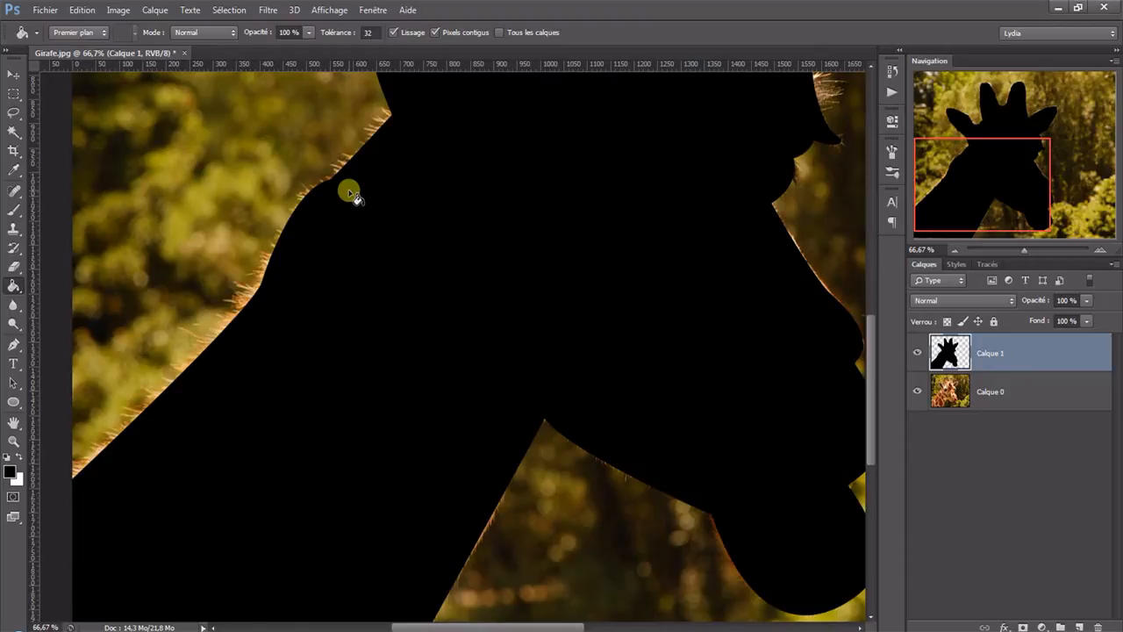
Step: Enlarge the canvas by a relative 1000 pixels in width and height, anchored at the upper-right corner
key(ctrl+plus)
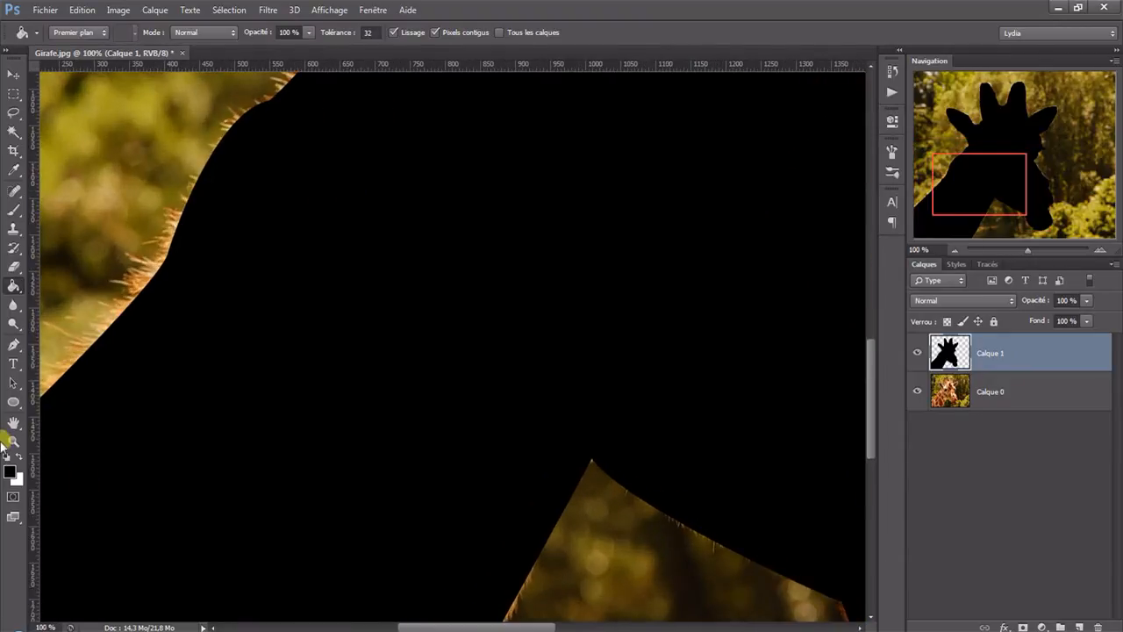
click(15, 441)
alt+click(413, 396)
alt+click(412, 396)
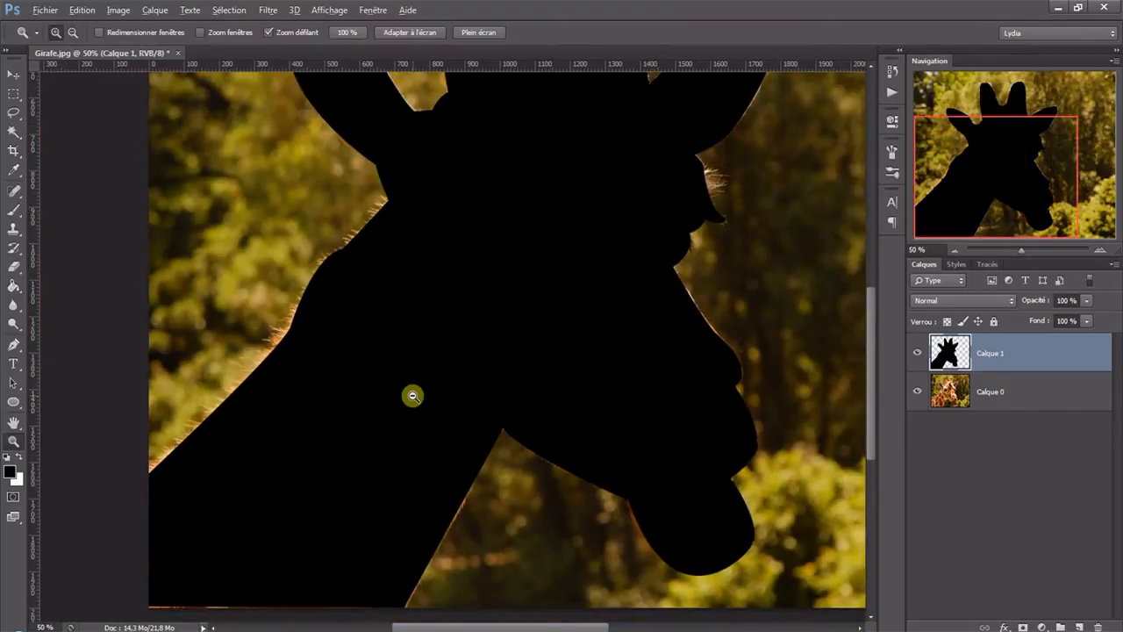
alt+click(412, 396)
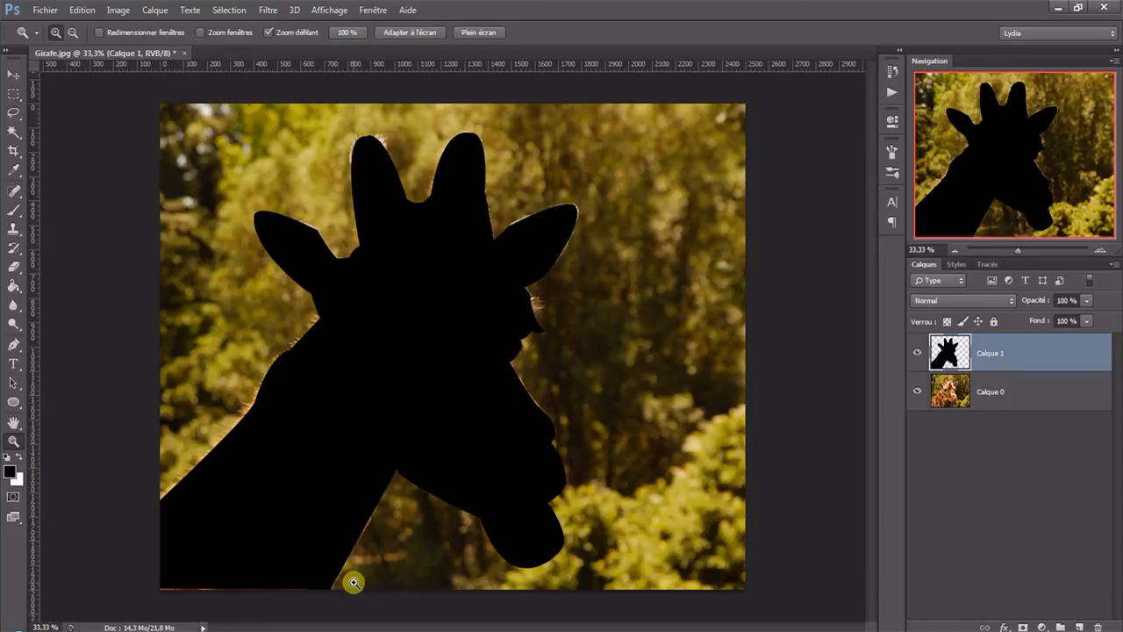
click(117, 10)
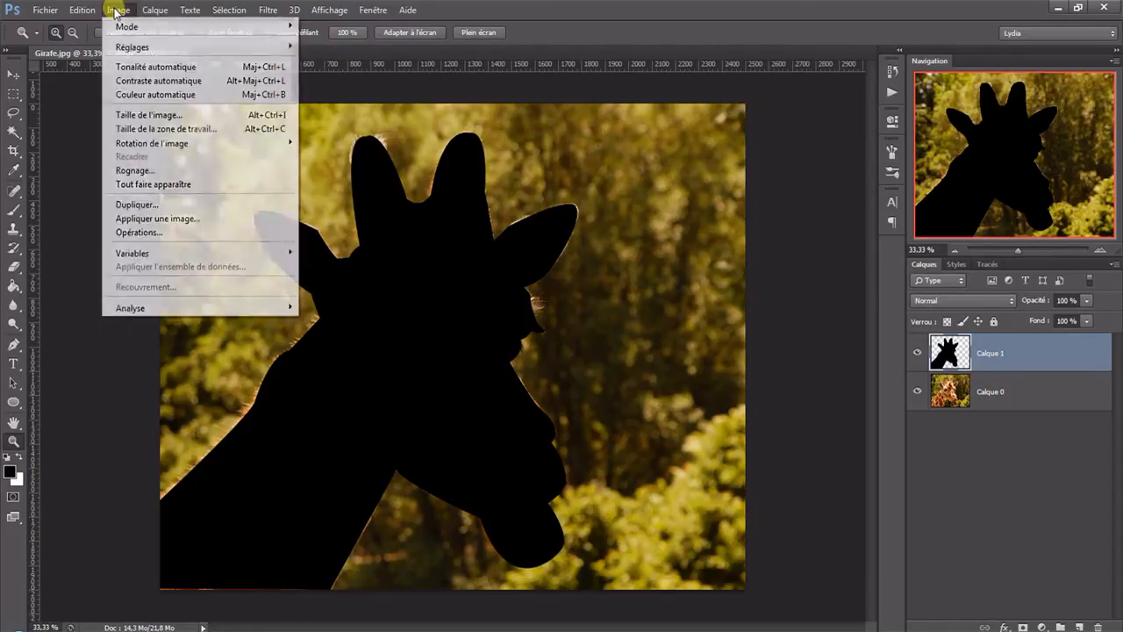
click(167, 129)
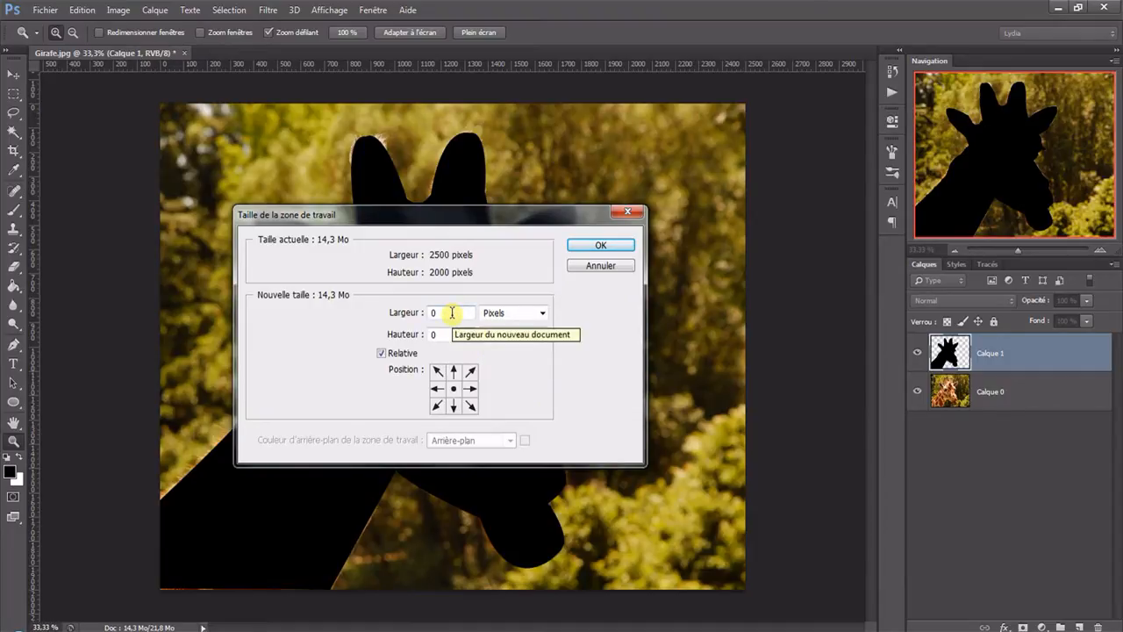
drag(454, 316, 372, 300)
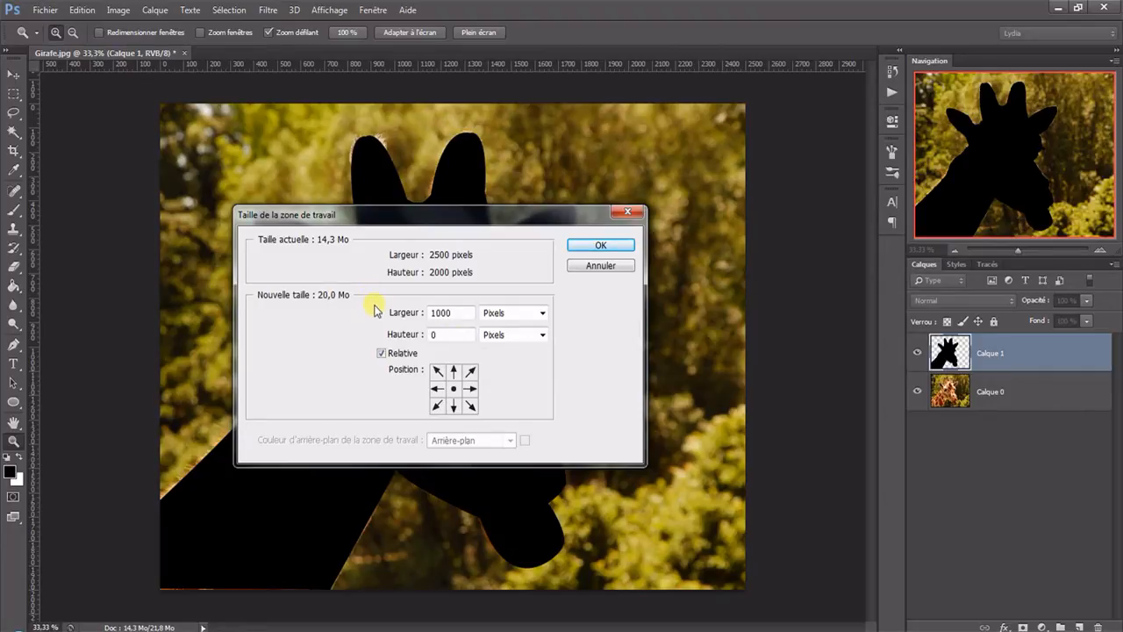
drag(437, 335, 352, 324)
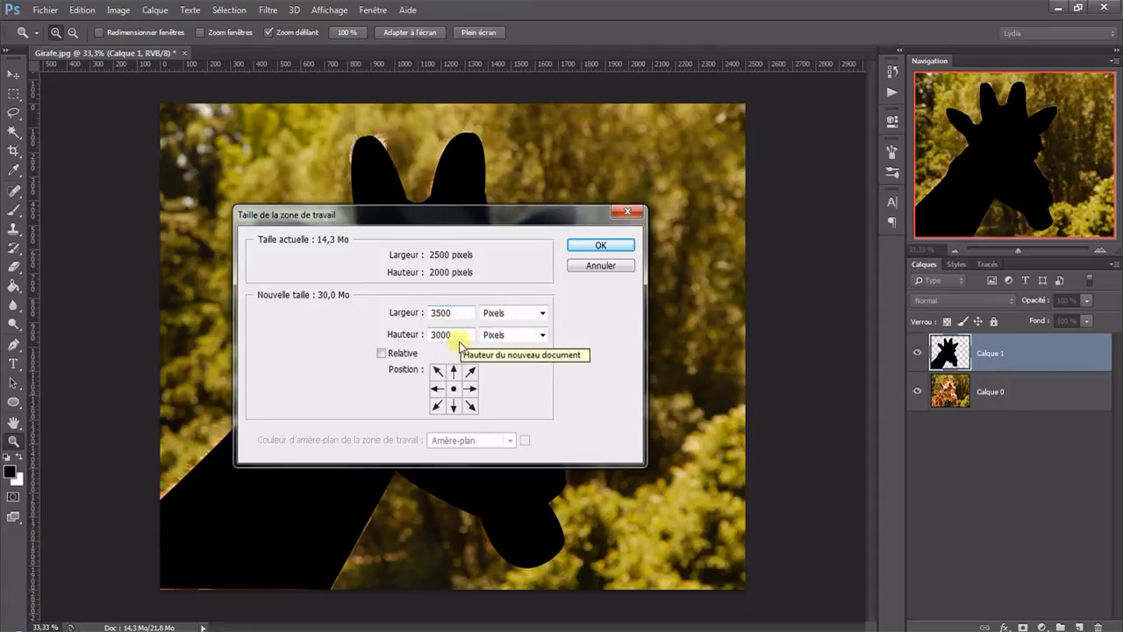
click(381, 353)
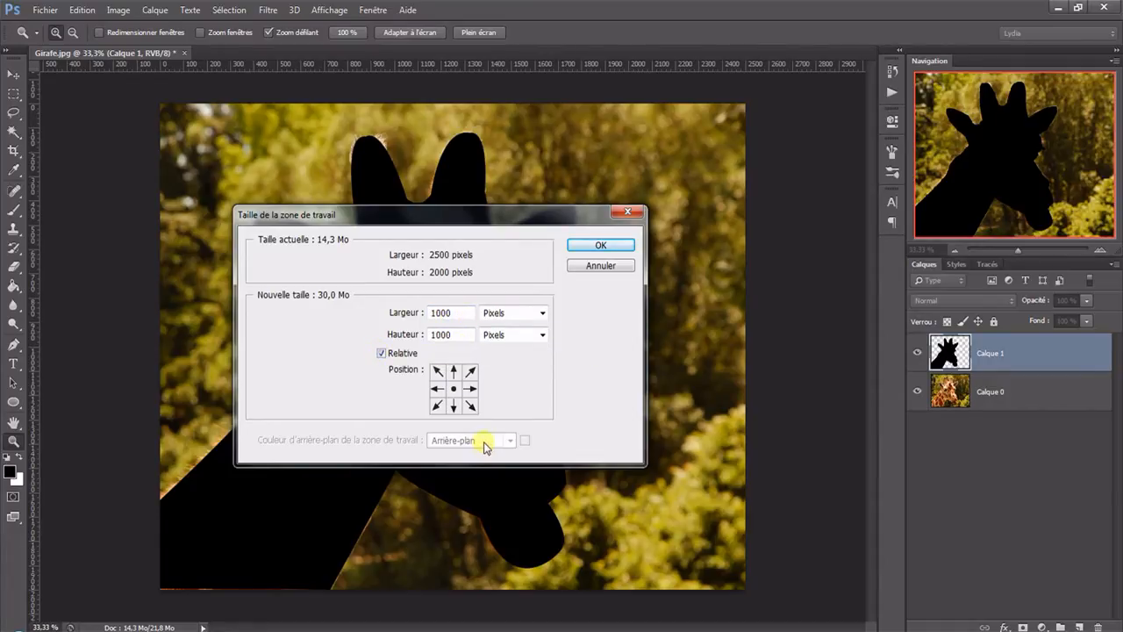
click(472, 371)
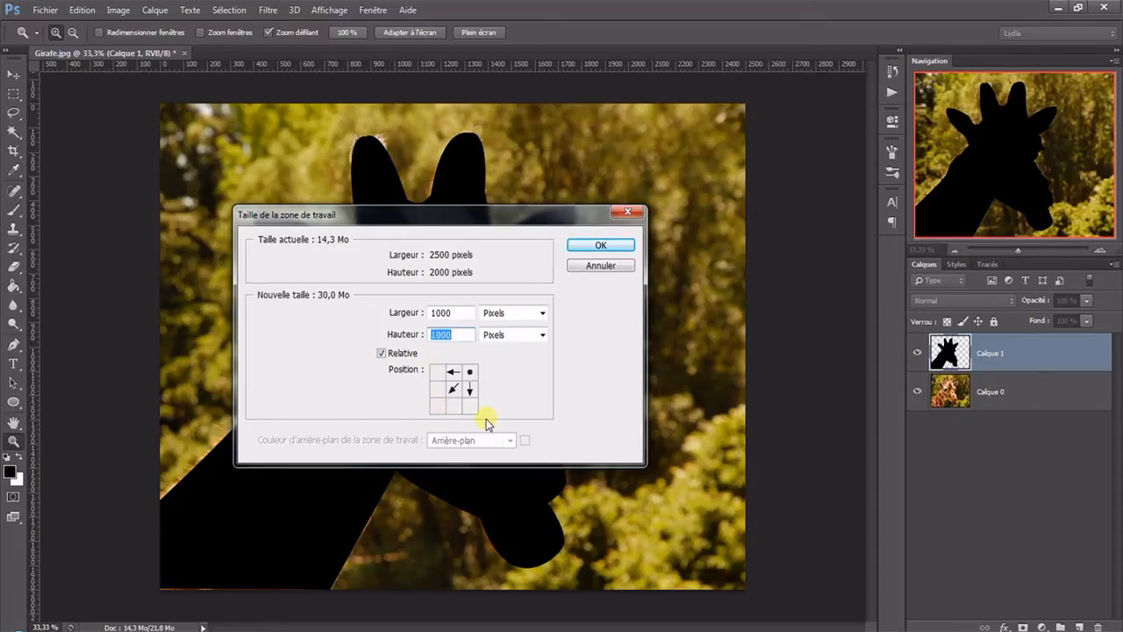
click(614, 246)
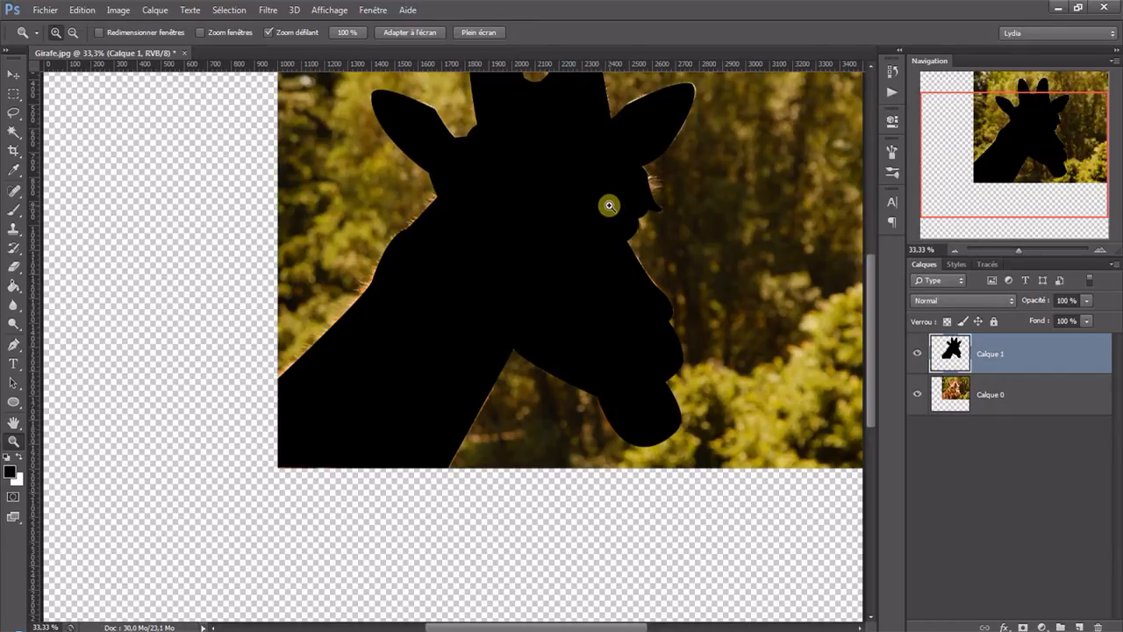
Step: Add a new empty layer and start a Pen path where the neck's upper edge meets the photo's left edge
click(15, 75)
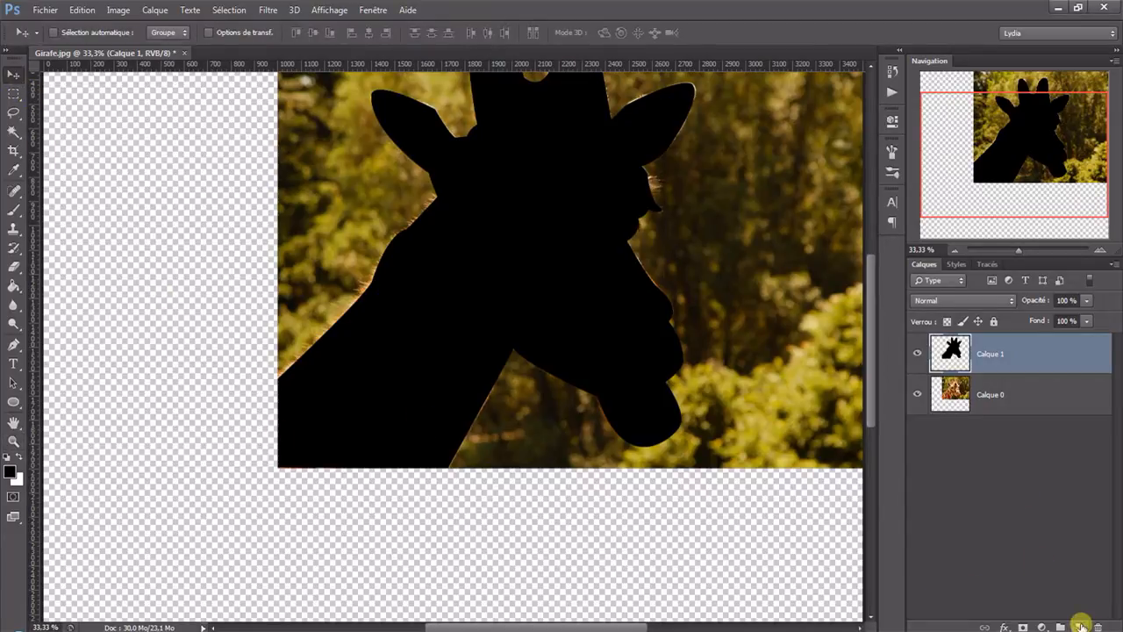
click(1081, 625)
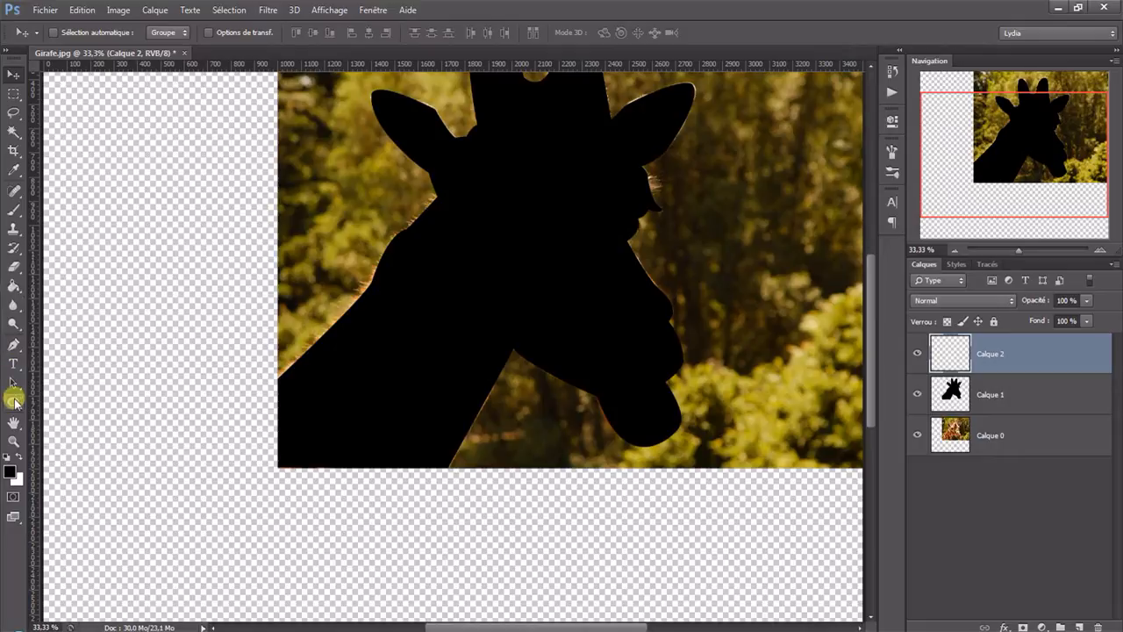
click(14, 349)
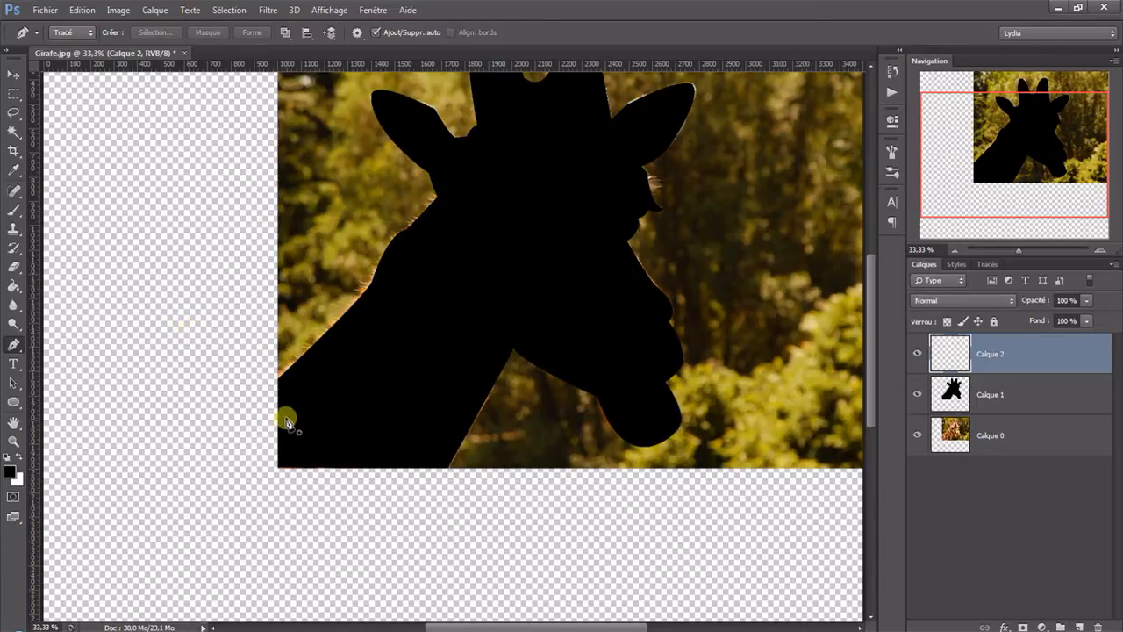
click(283, 383)
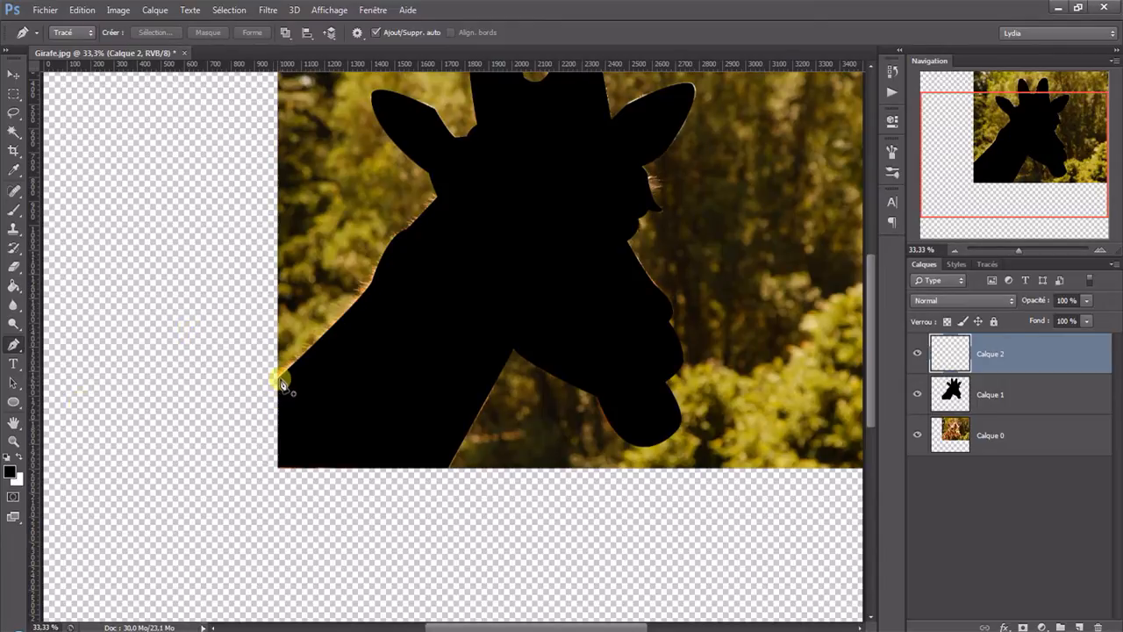
click(14, 440)
drag(247, 359, 326, 427)
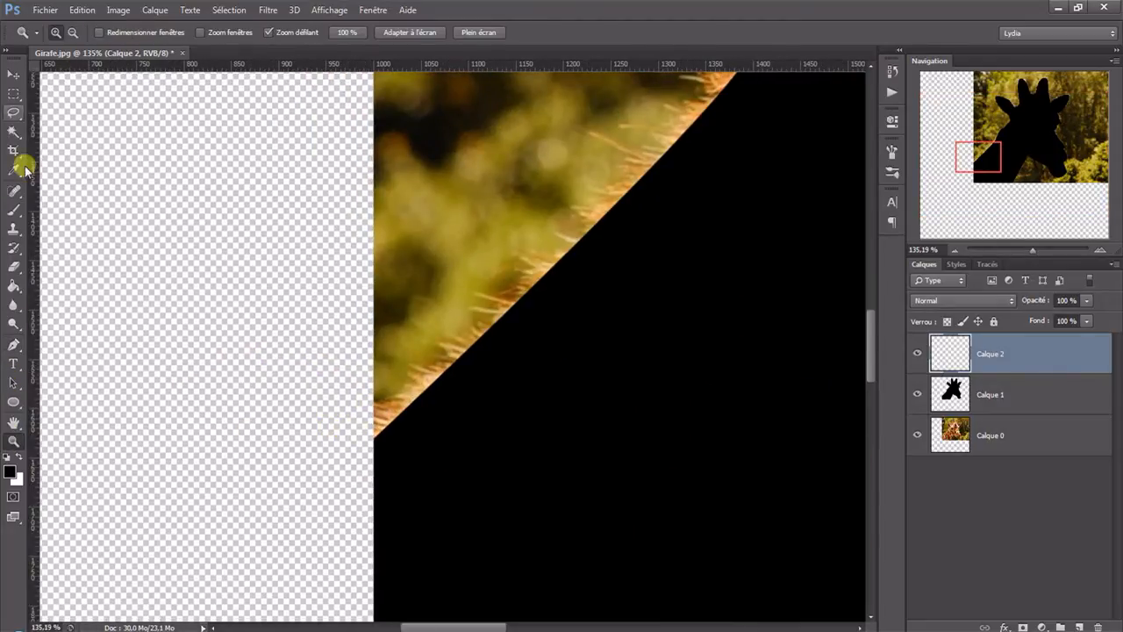
click(13, 344)
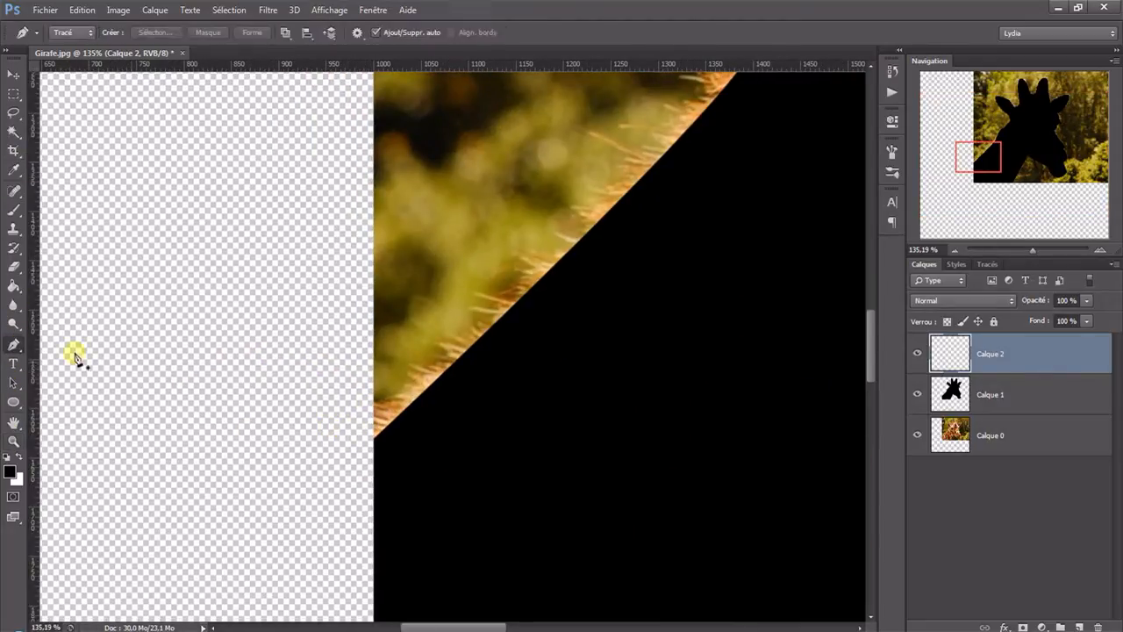
click(388, 429)
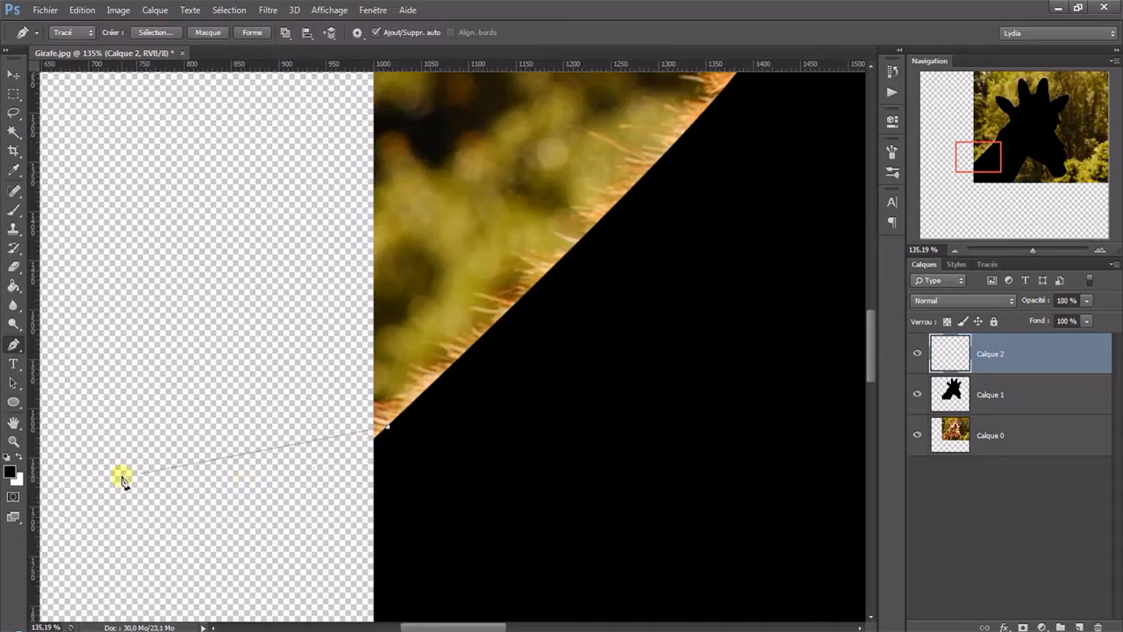
Step: Trace a four-sided neck extension into the empty canvas with the Pen tool, overlapping the silhouette's neck, and close the path
click(13, 442)
alt+click(410, 457)
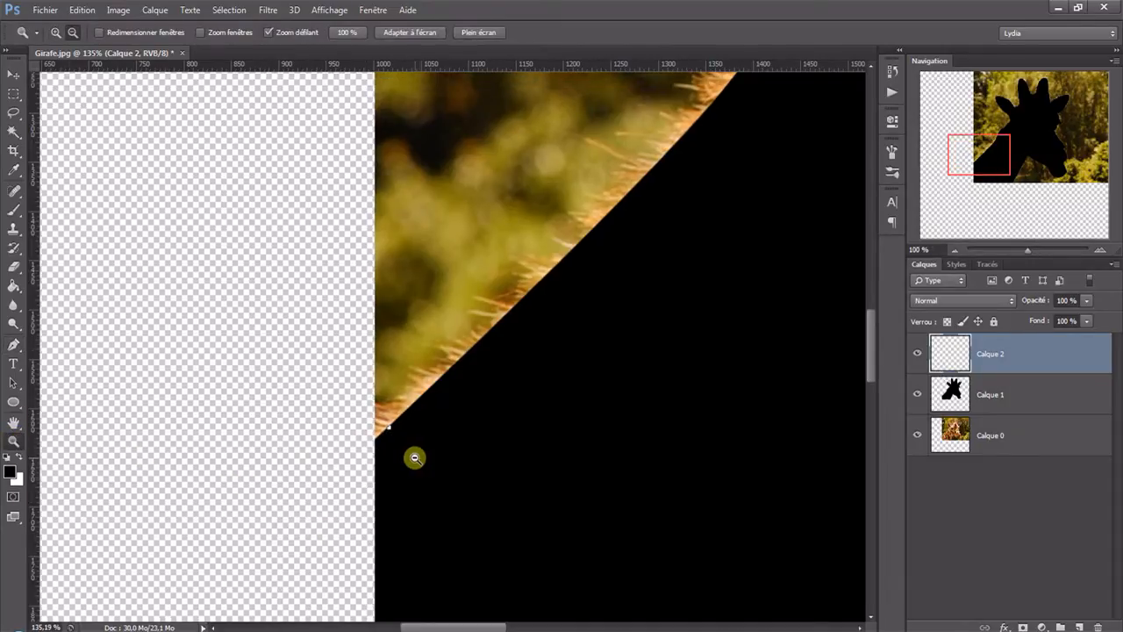
alt+click(413, 457)
alt+click(414, 458)
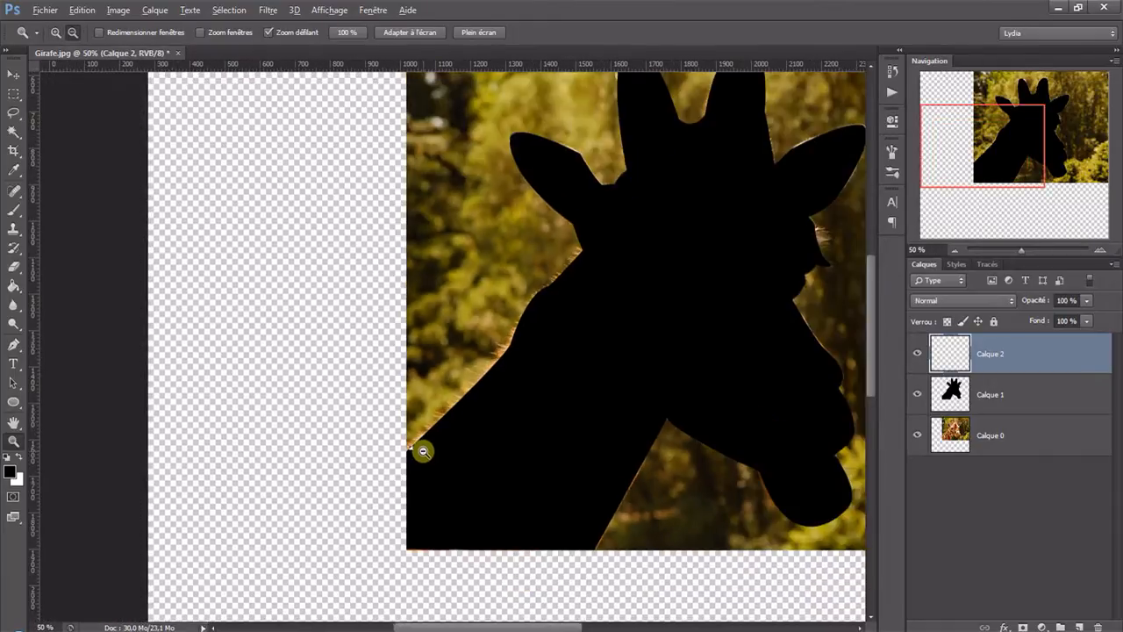
alt+click(423, 451)
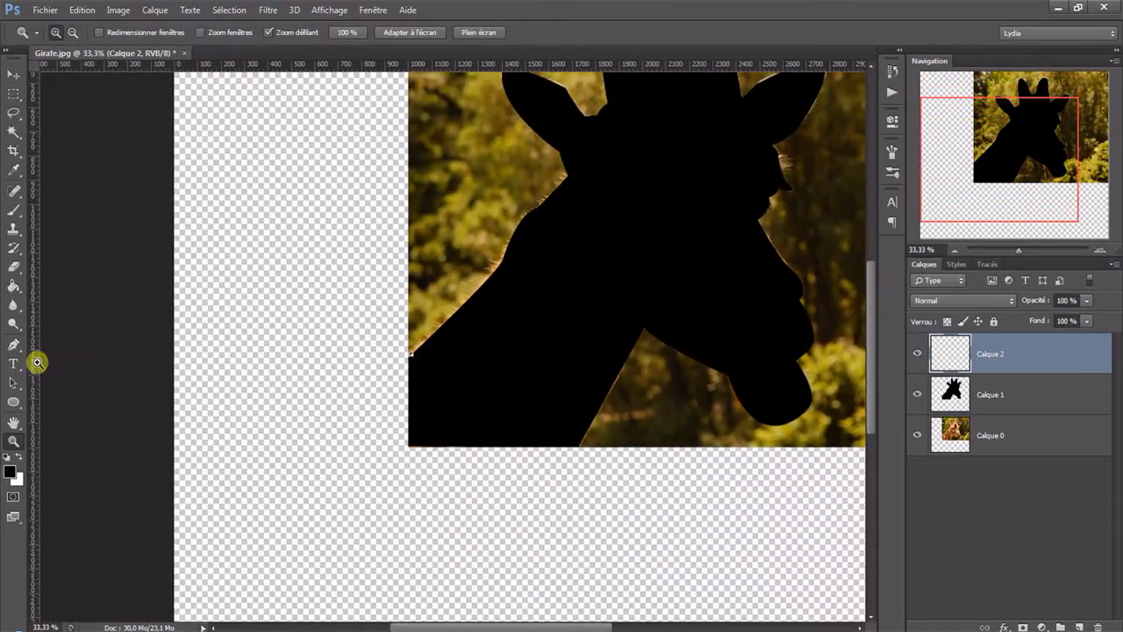
click(13, 344)
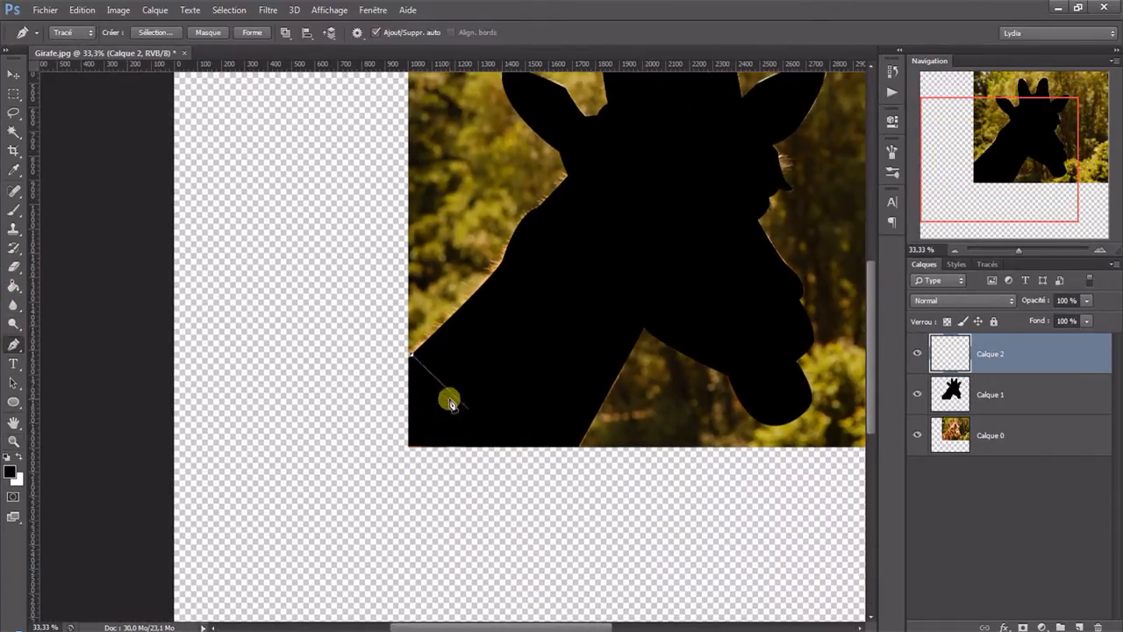
click(406, 357)
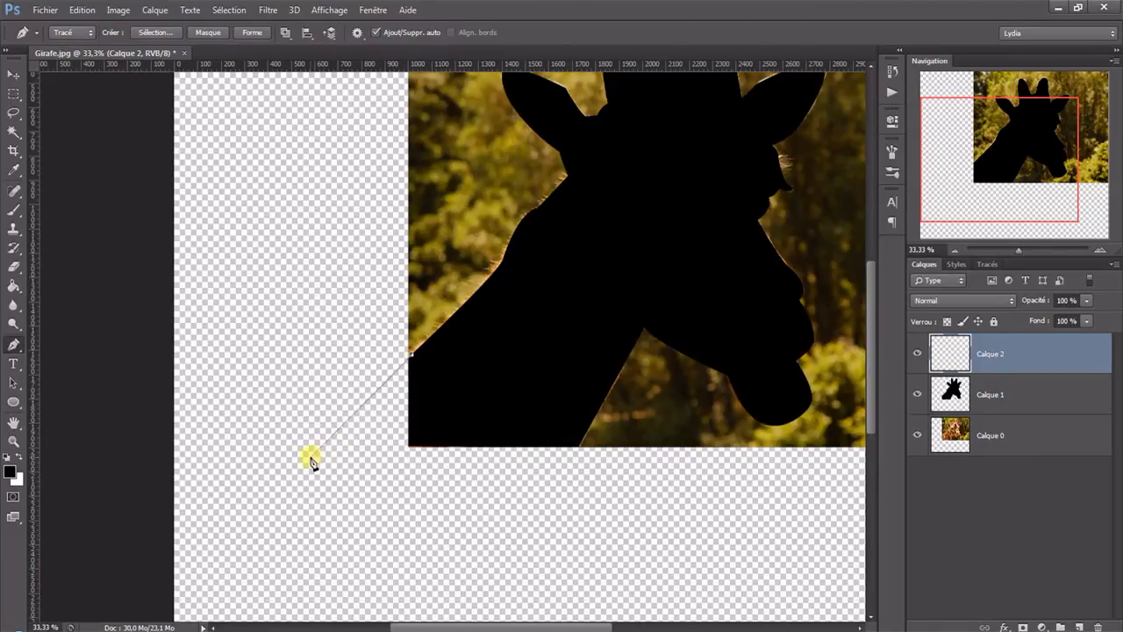
click(252, 477)
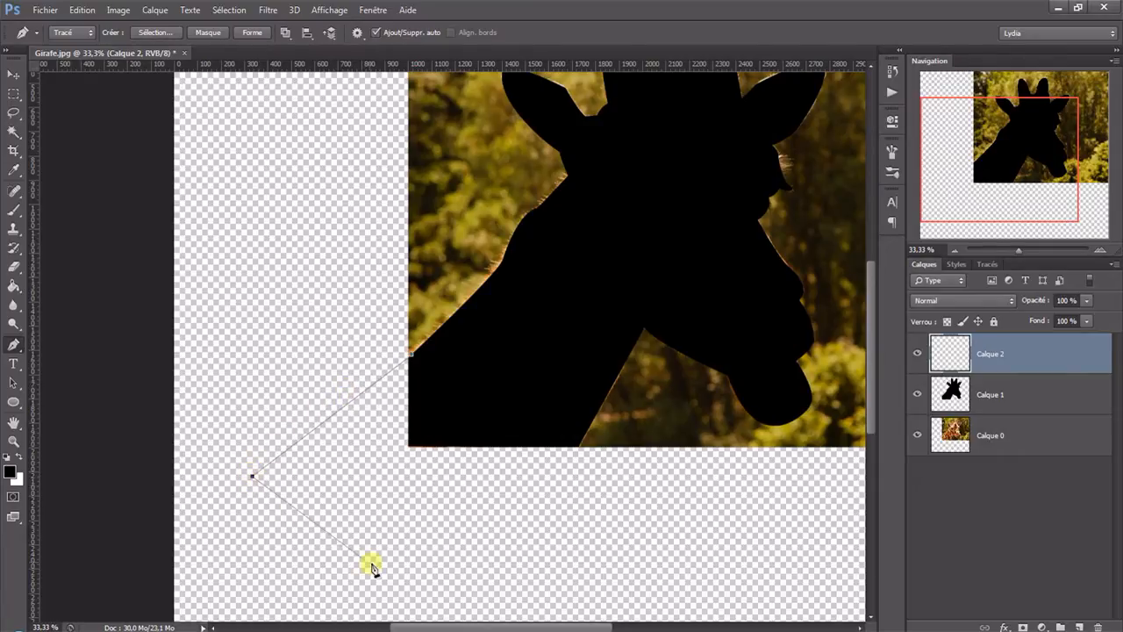
click(496, 602)
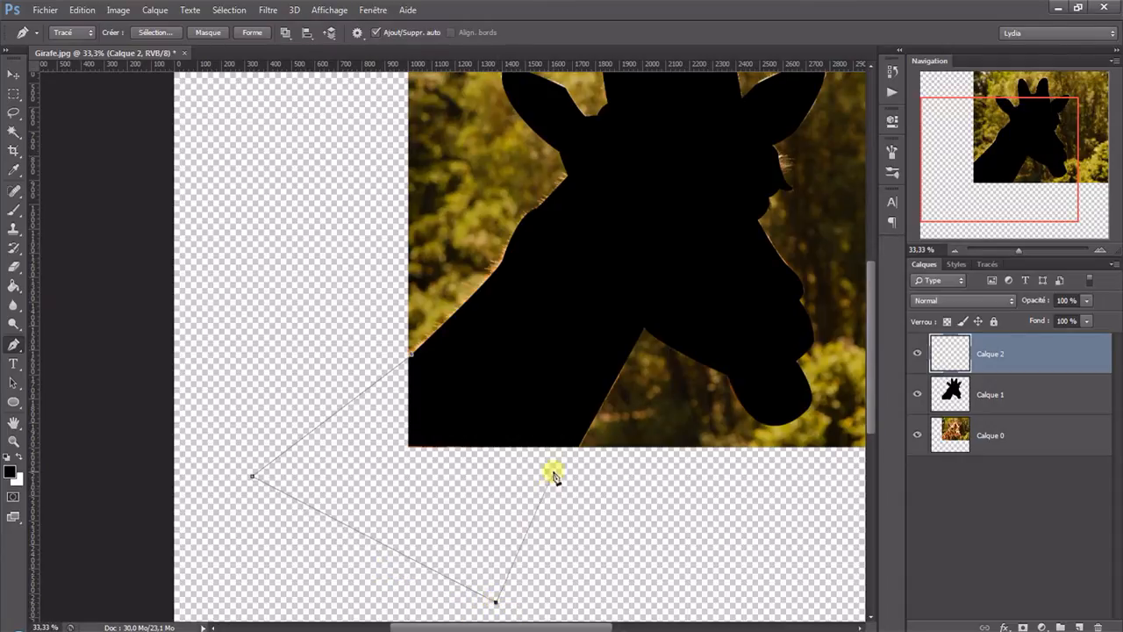
click(605, 400)
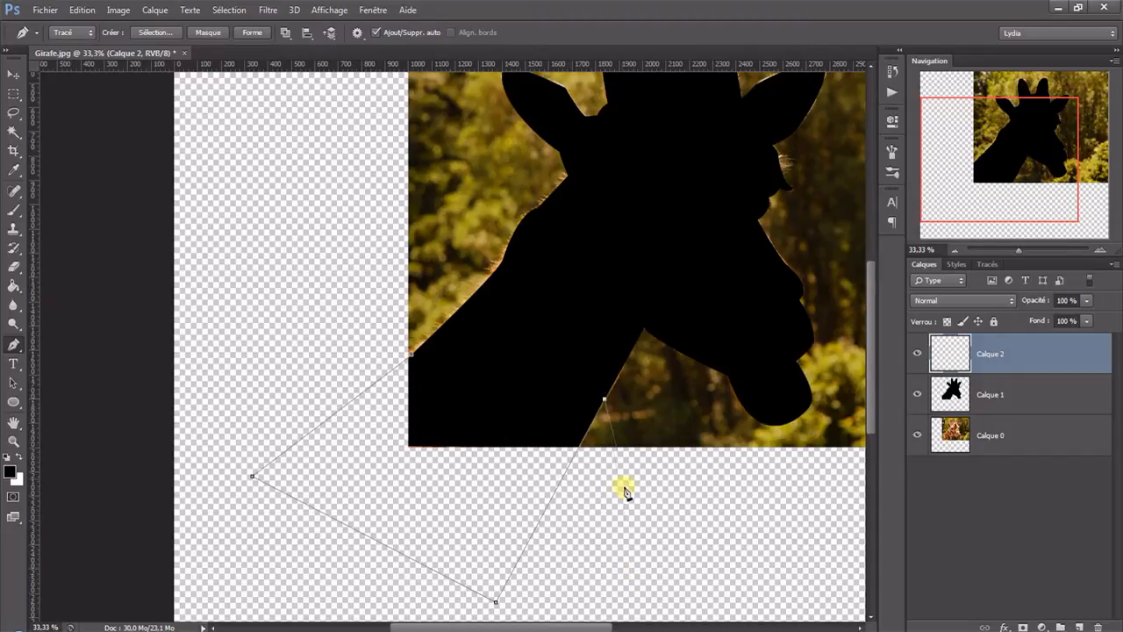
click(413, 360)
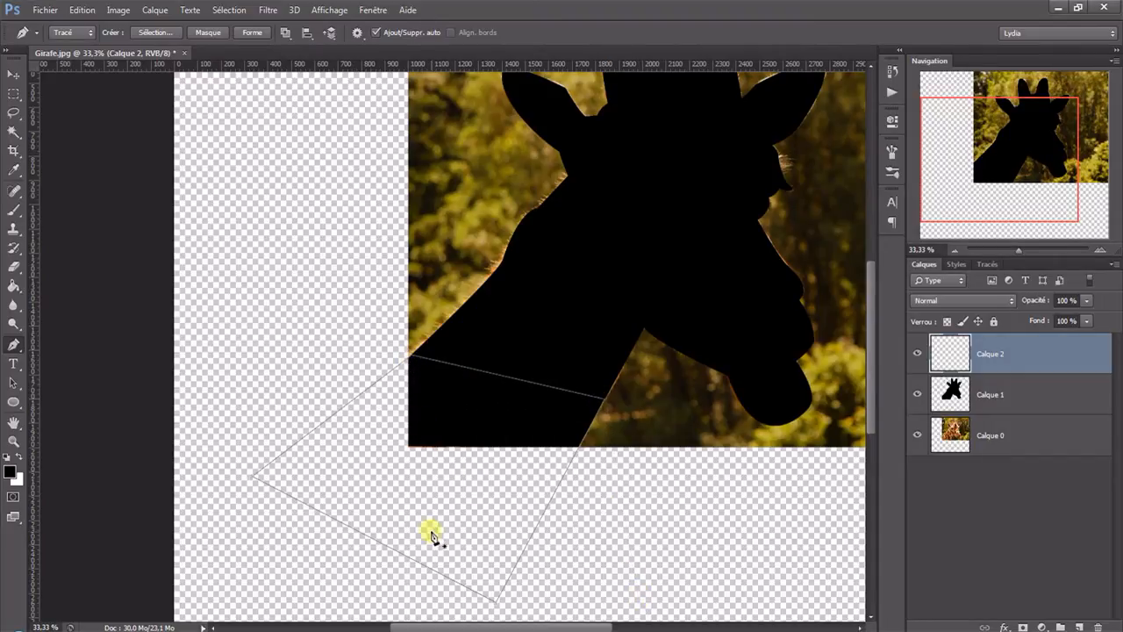
Step: Convert the neck extension path into a selection and fill it with black on the new layer using the Paint Bucket
right_click(443, 469)
click(502, 200)
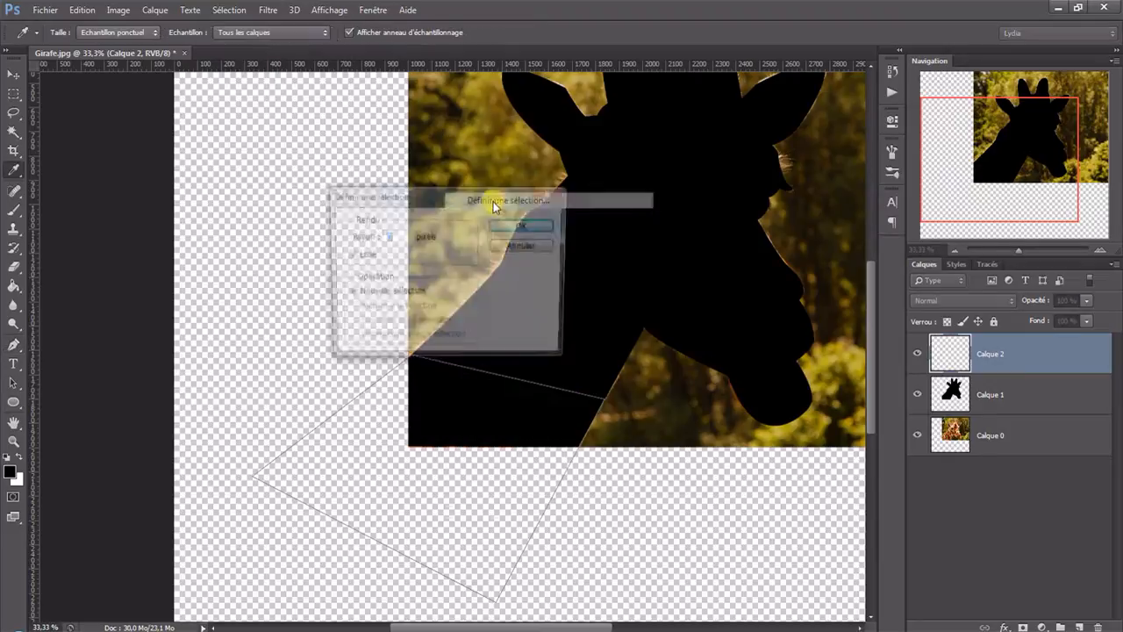
click(518, 227)
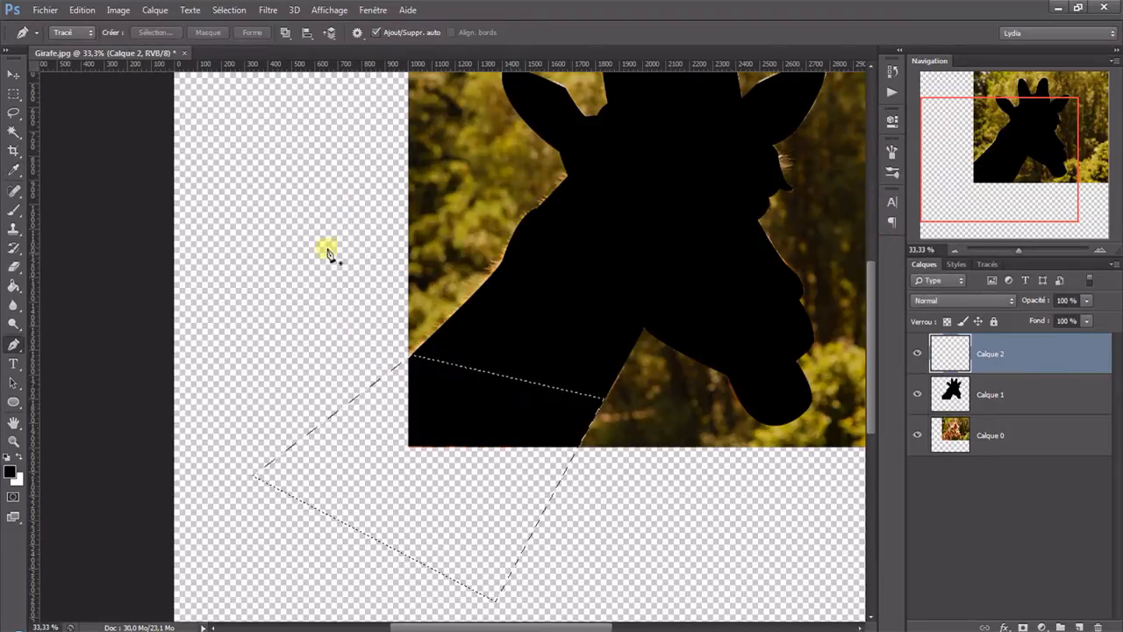
click(13, 287)
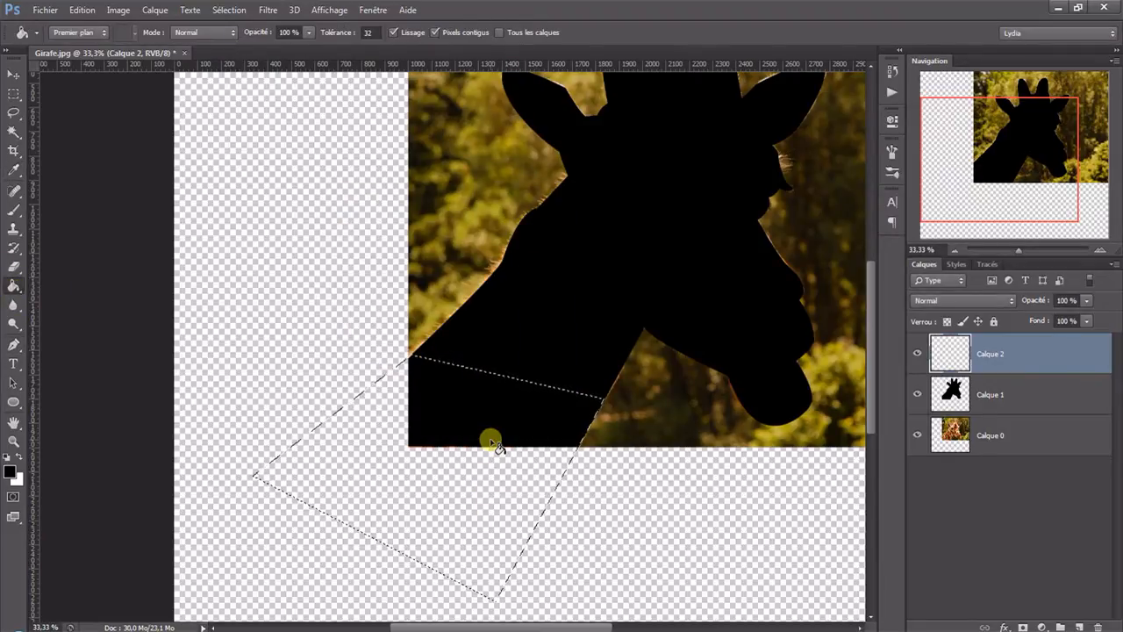
click(494, 479)
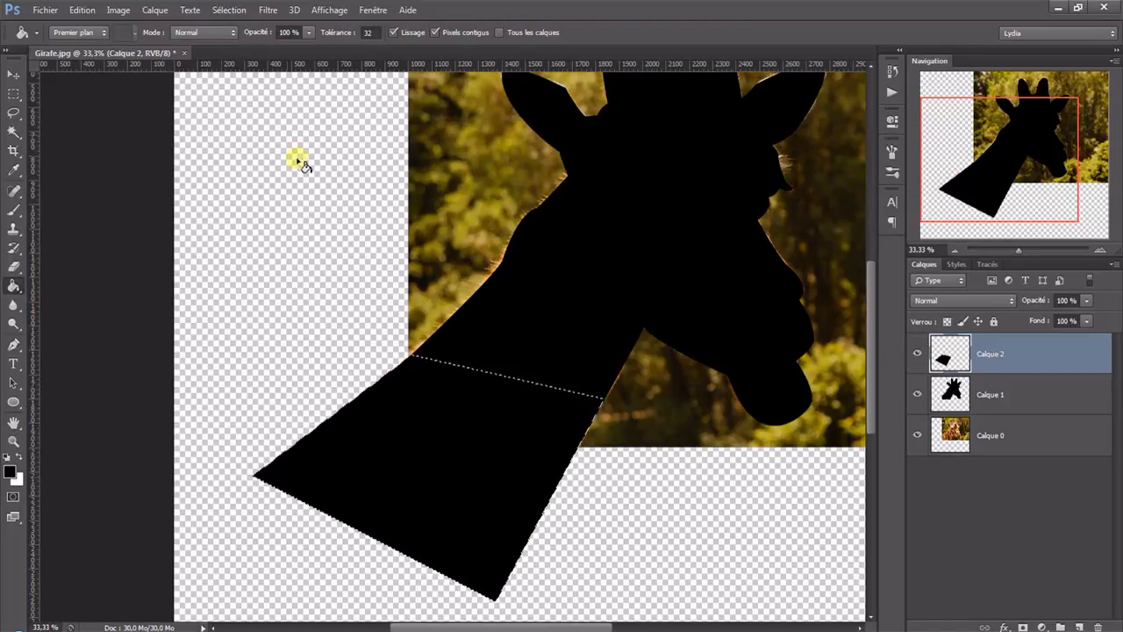
Step: Deselect the neck extension and merge its layer down into the giraffe silhouette layer
click(227, 9)
click(239, 39)
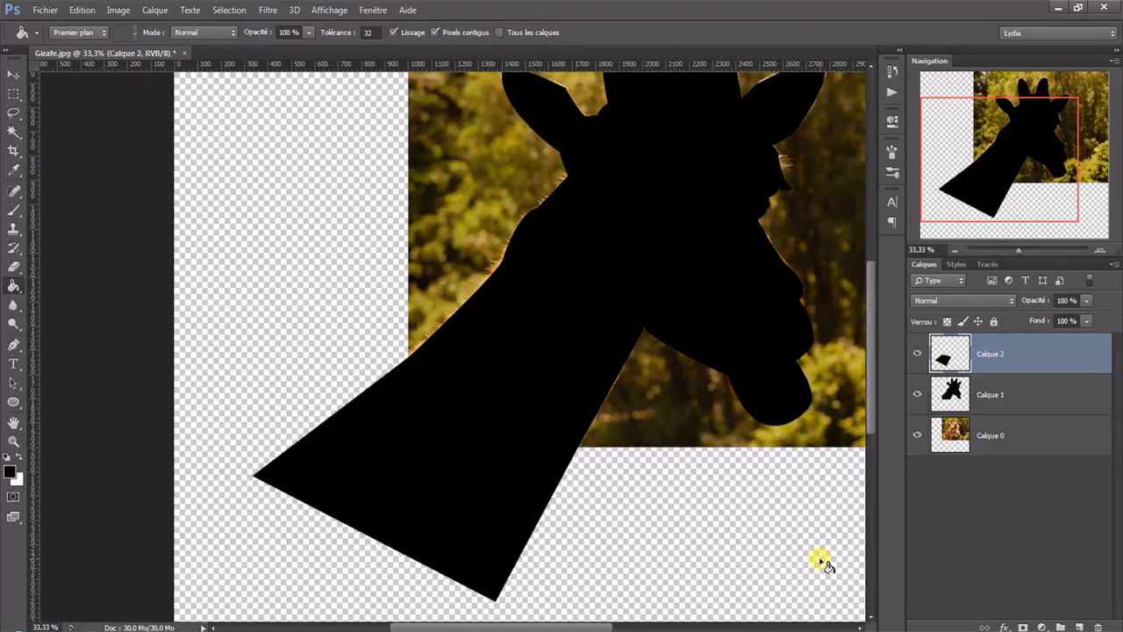
right_click(1025, 362)
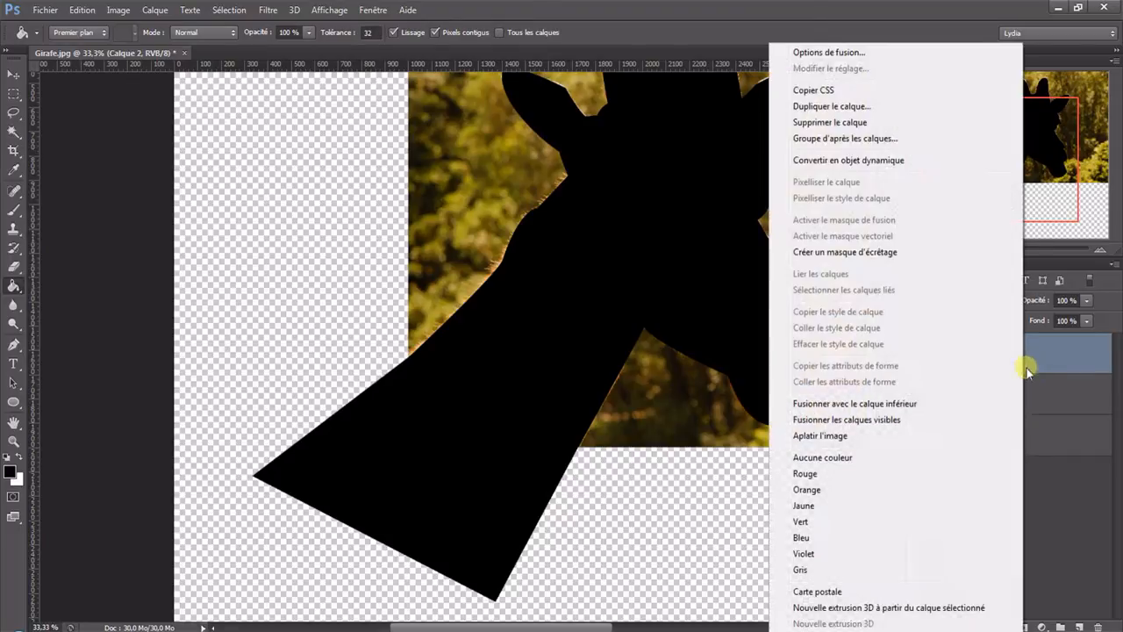
click(929, 409)
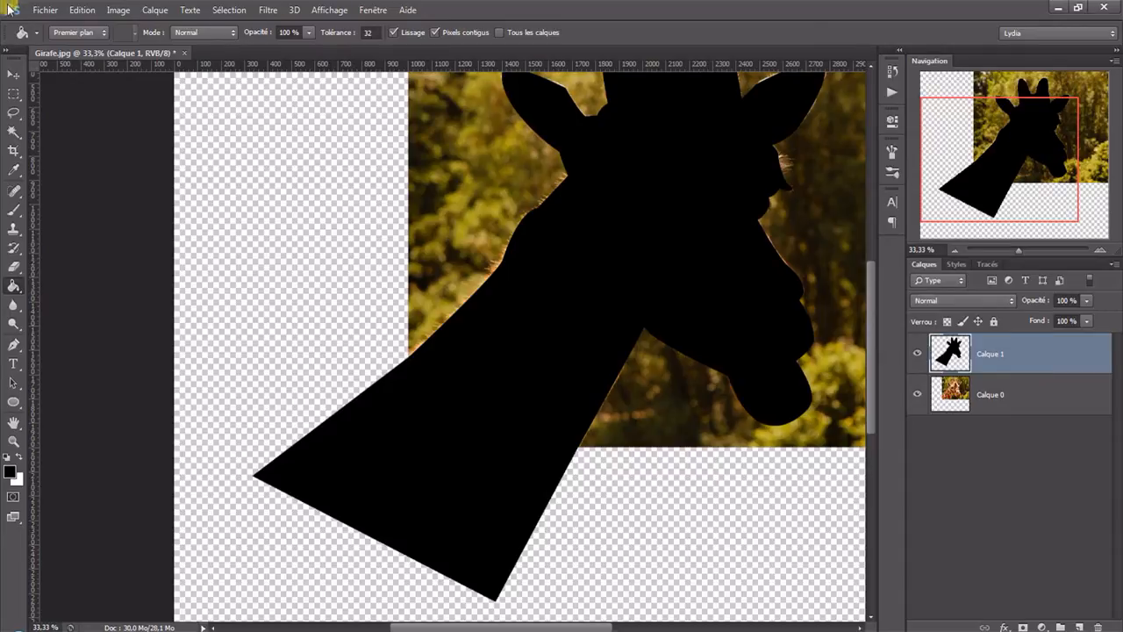
click(46, 10)
click(52, 40)
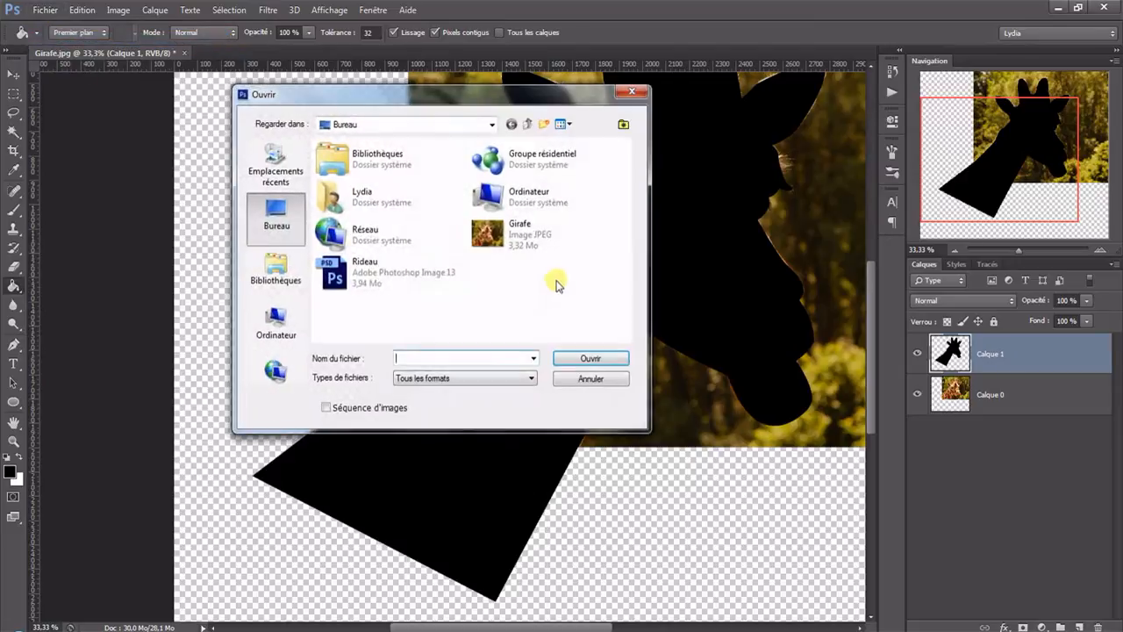
double_click(386, 274)
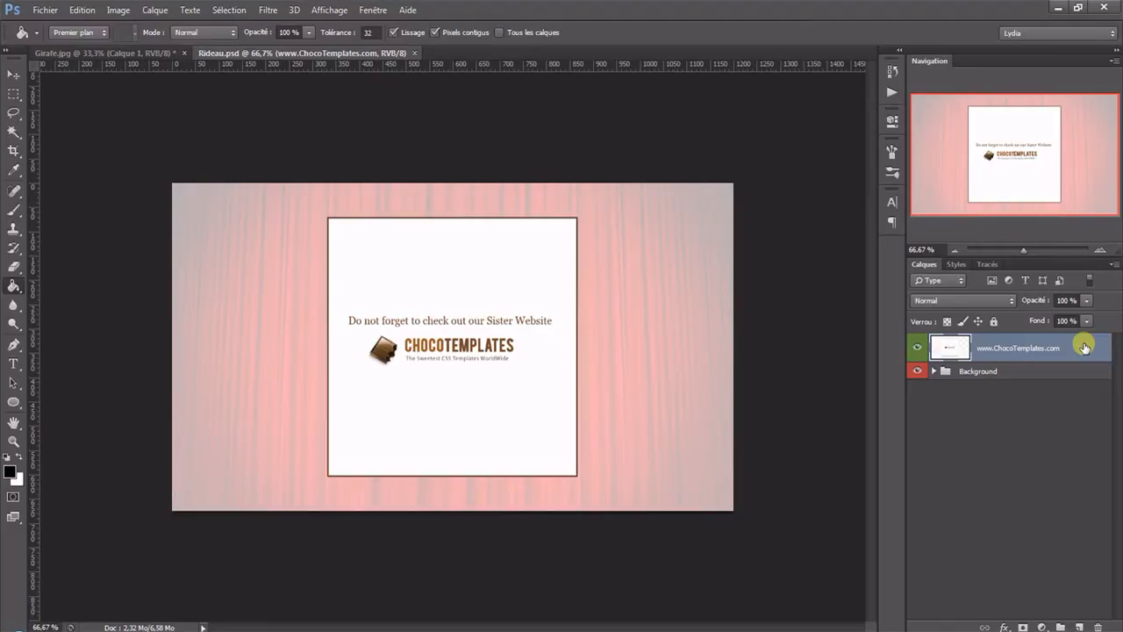
key(Delete)
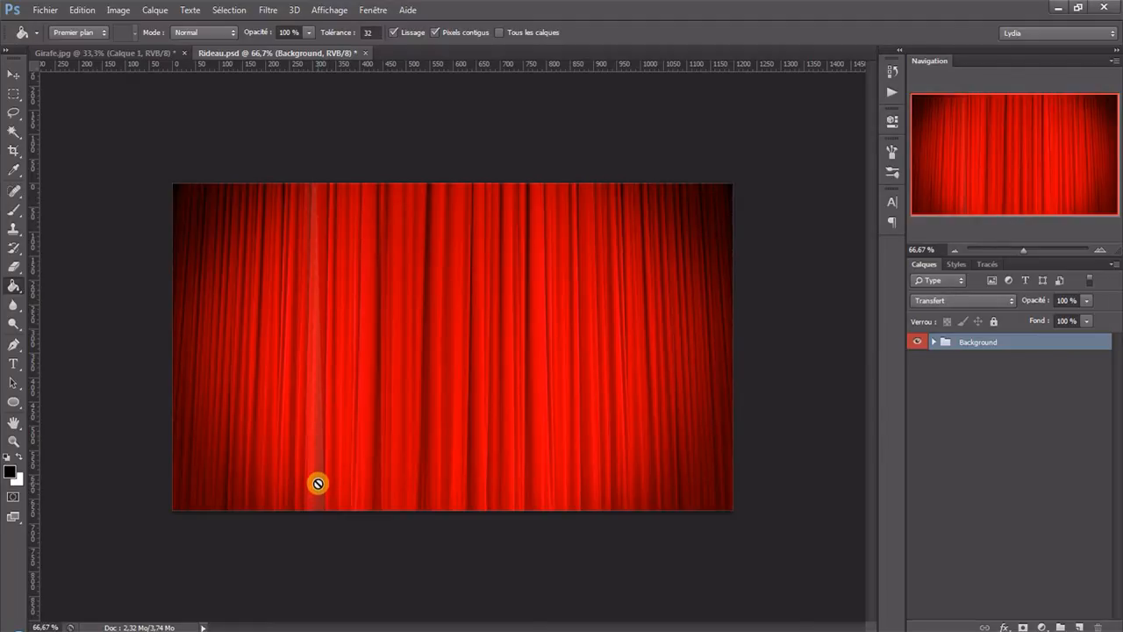
Step: Add a solid red fill layer (#ff0000) beneath the curtain image inside the Background group, and collapse the group
click(935, 342)
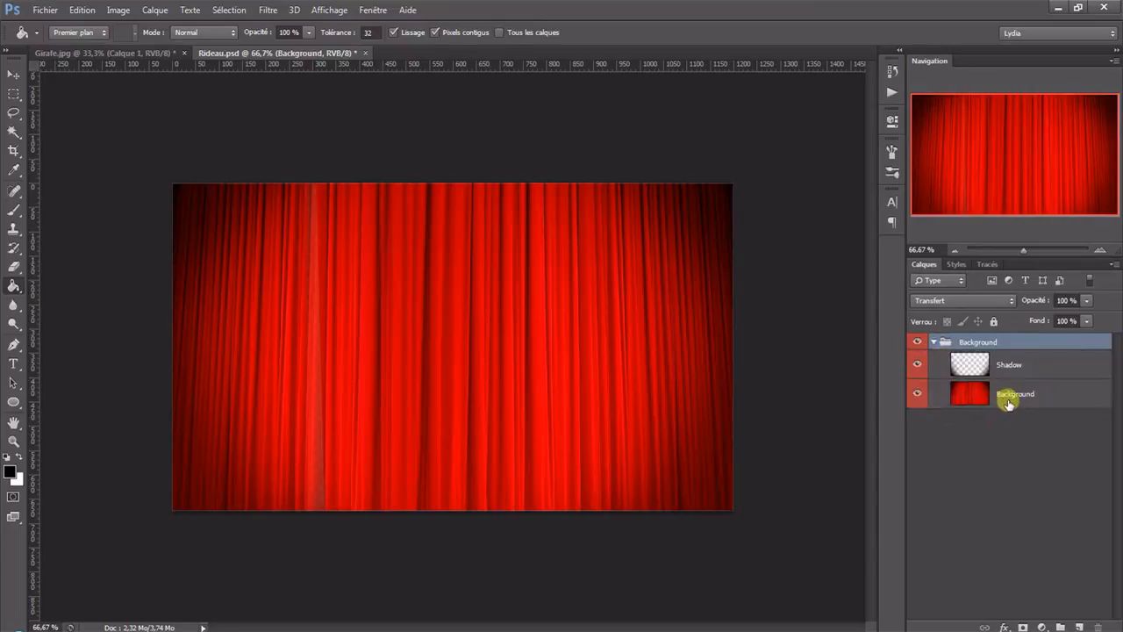
click(1041, 386)
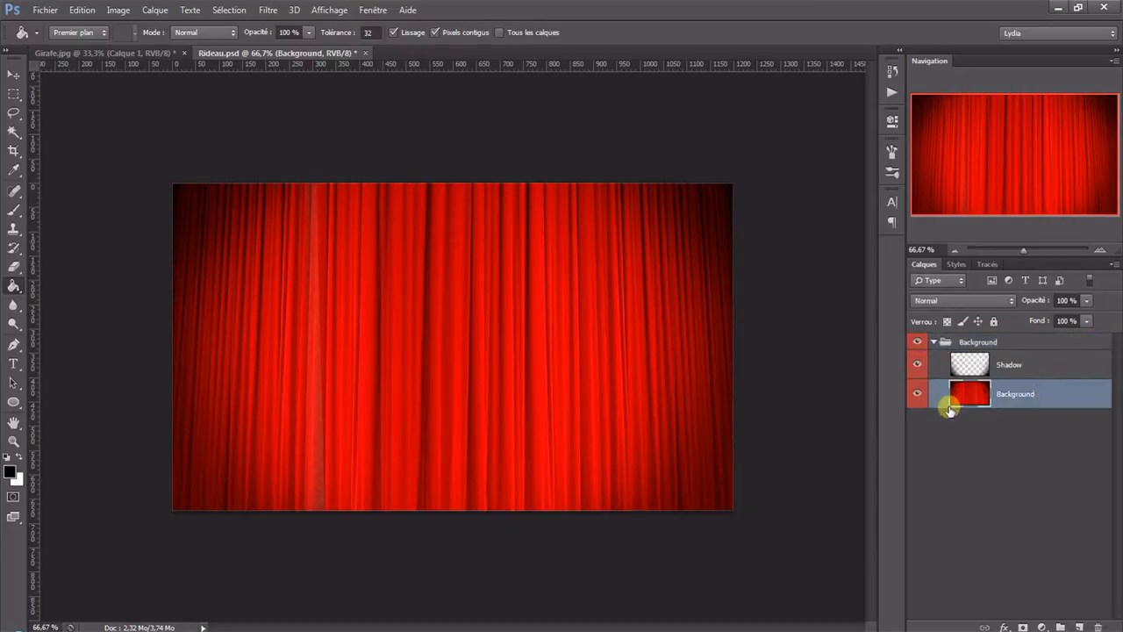
click(1046, 625)
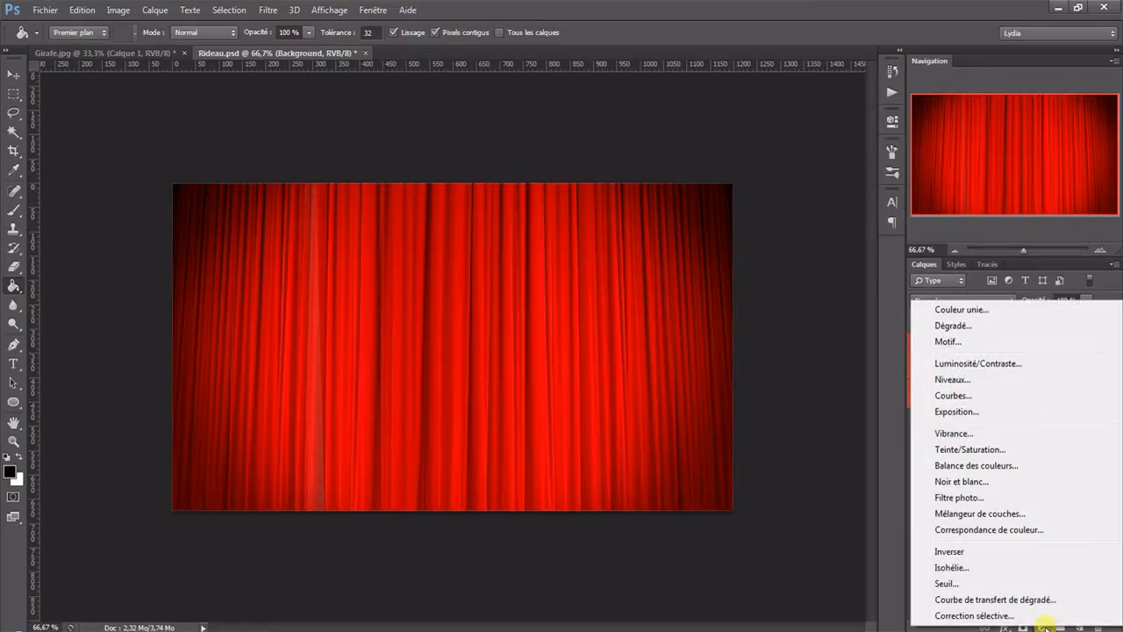
click(961, 311)
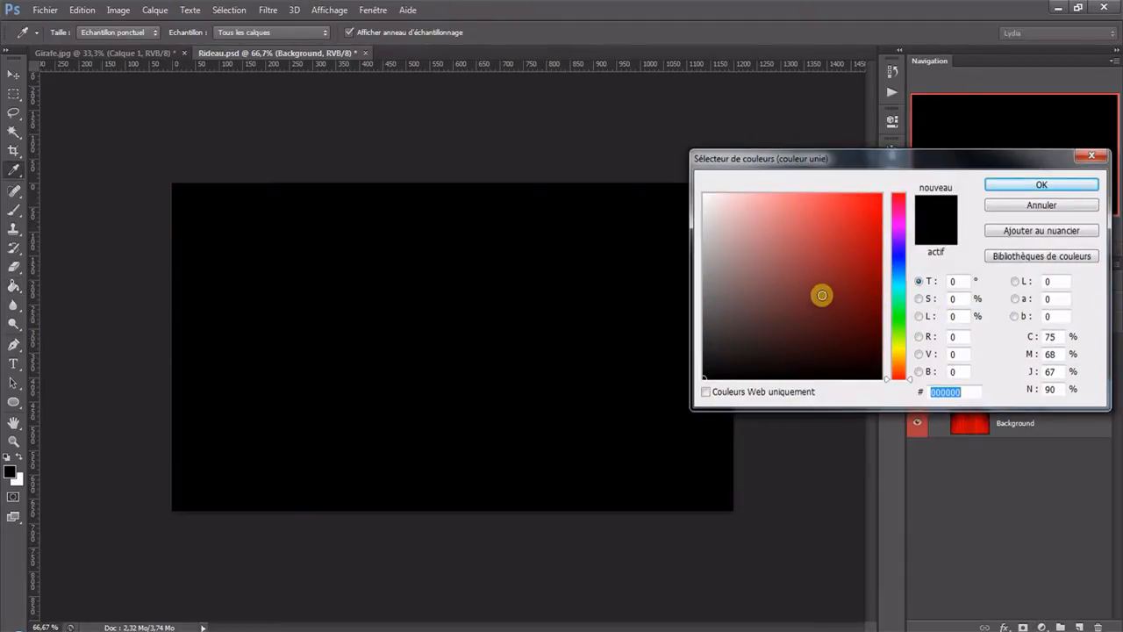
drag(812, 258, 900, 183)
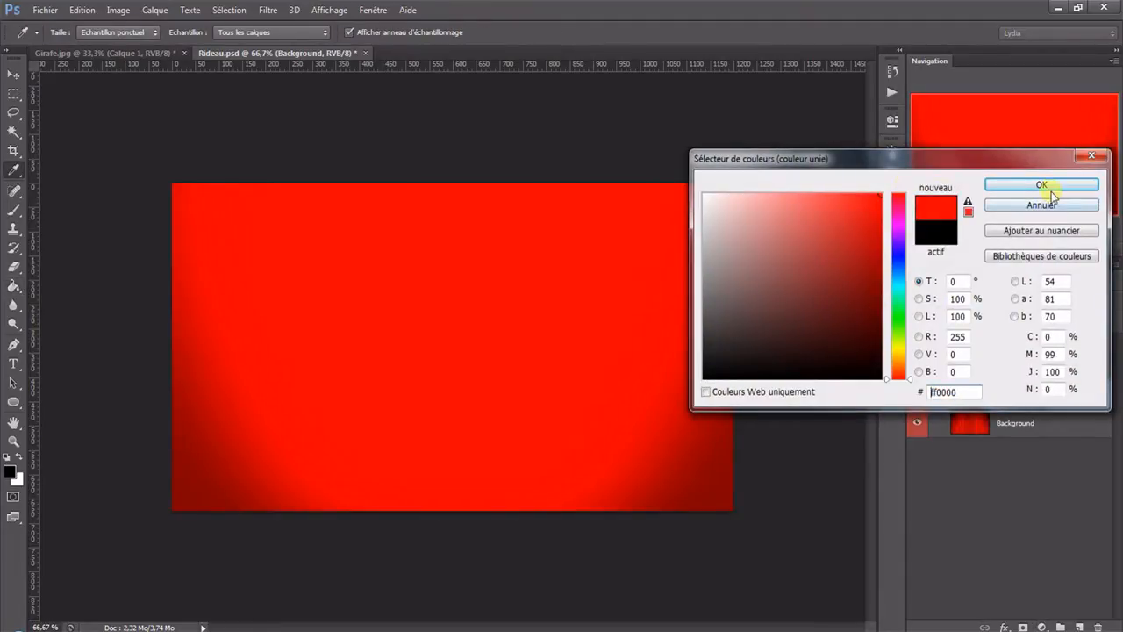
click(1041, 185)
drag(1083, 392, 1087, 430)
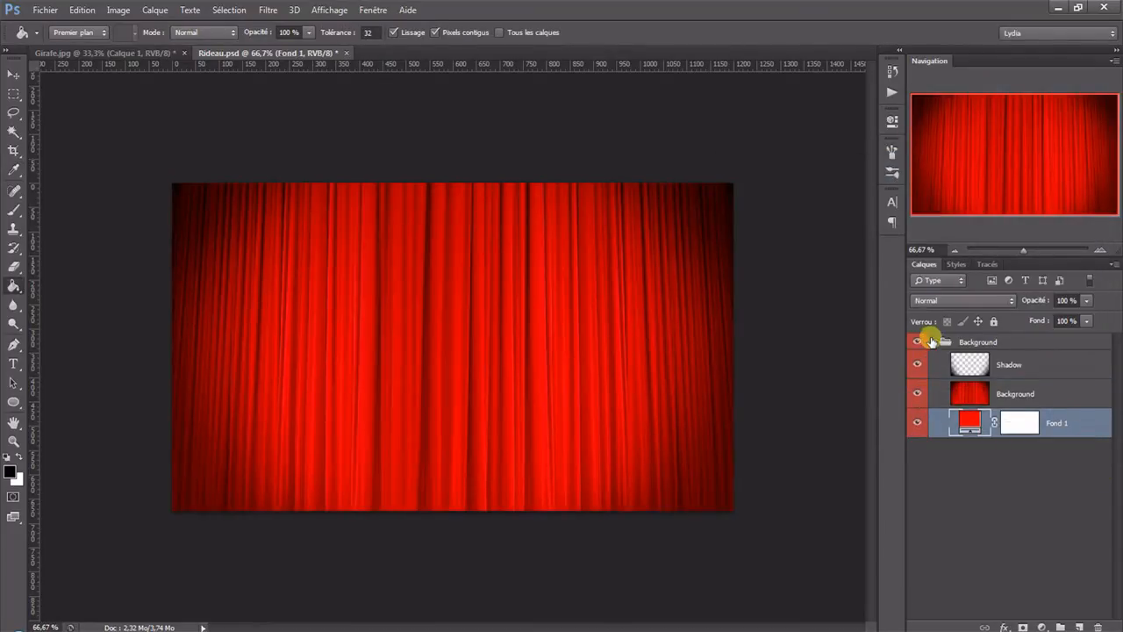
click(932, 342)
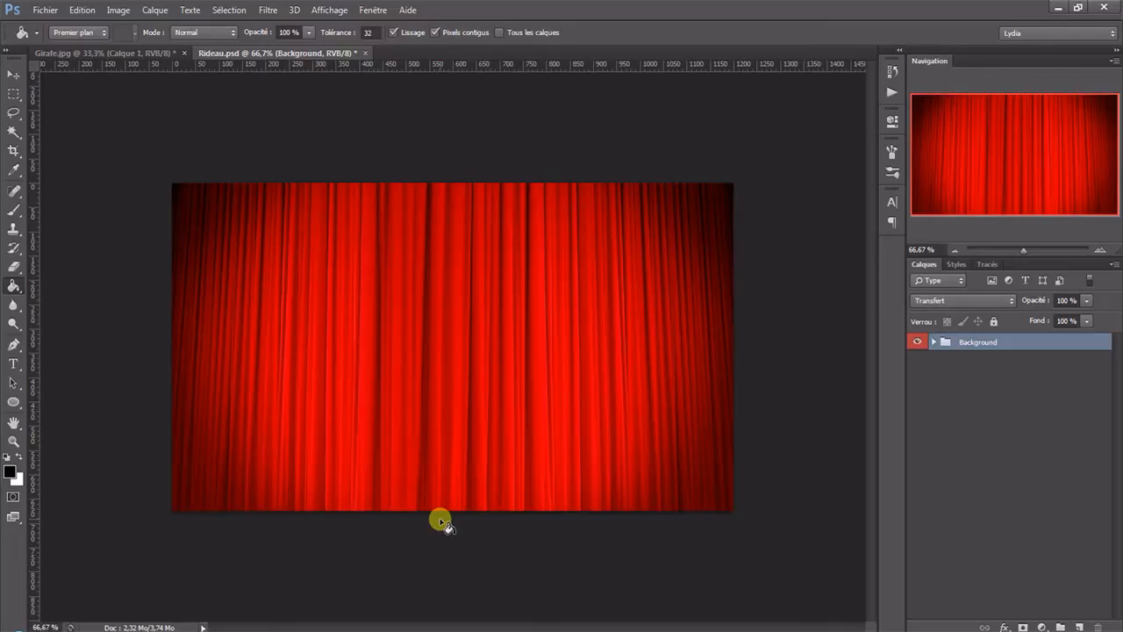
Step: Add a vertical guide at 600 px in the curtain document
click(329, 9)
click(372, 326)
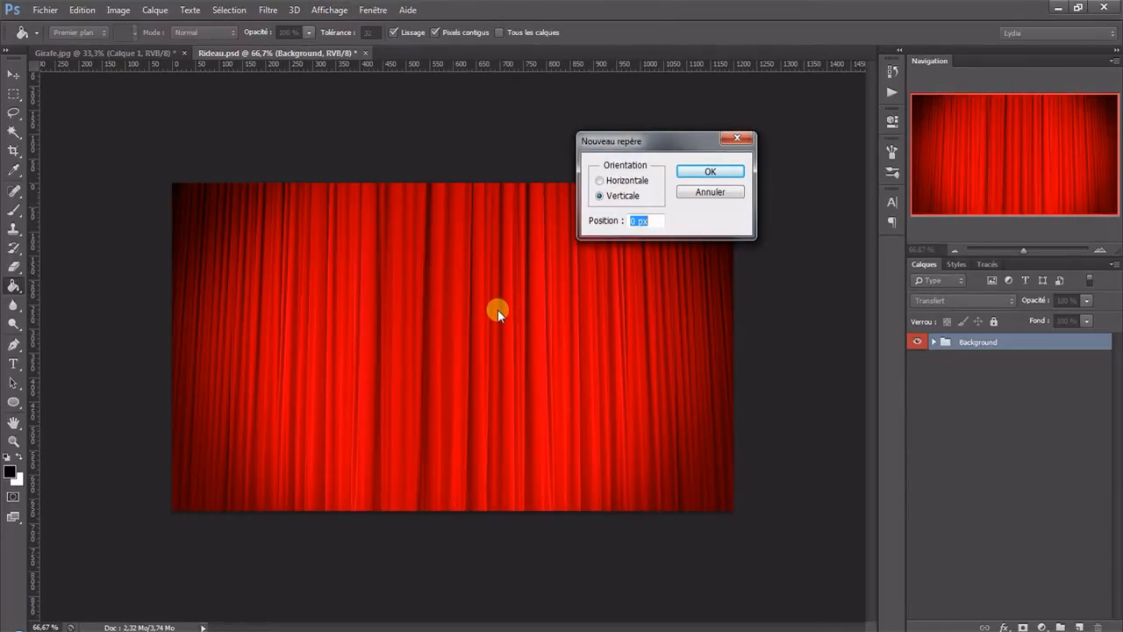
text(600)
click(707, 171)
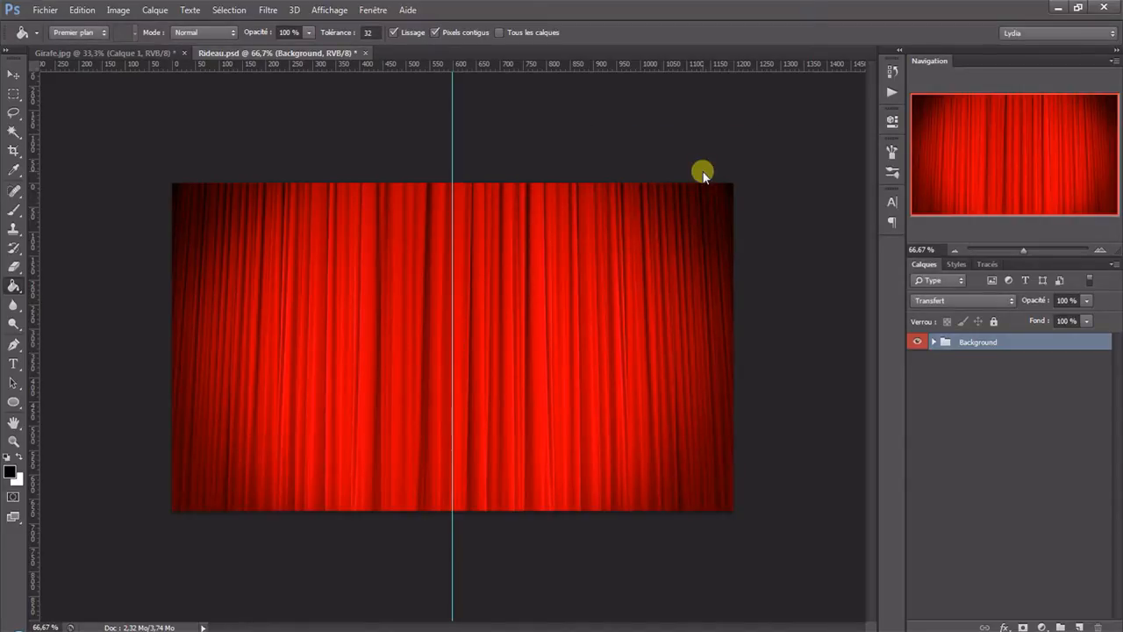
Step: Add a horizontal guide at 337,5 px in the curtain document
click(323, 10)
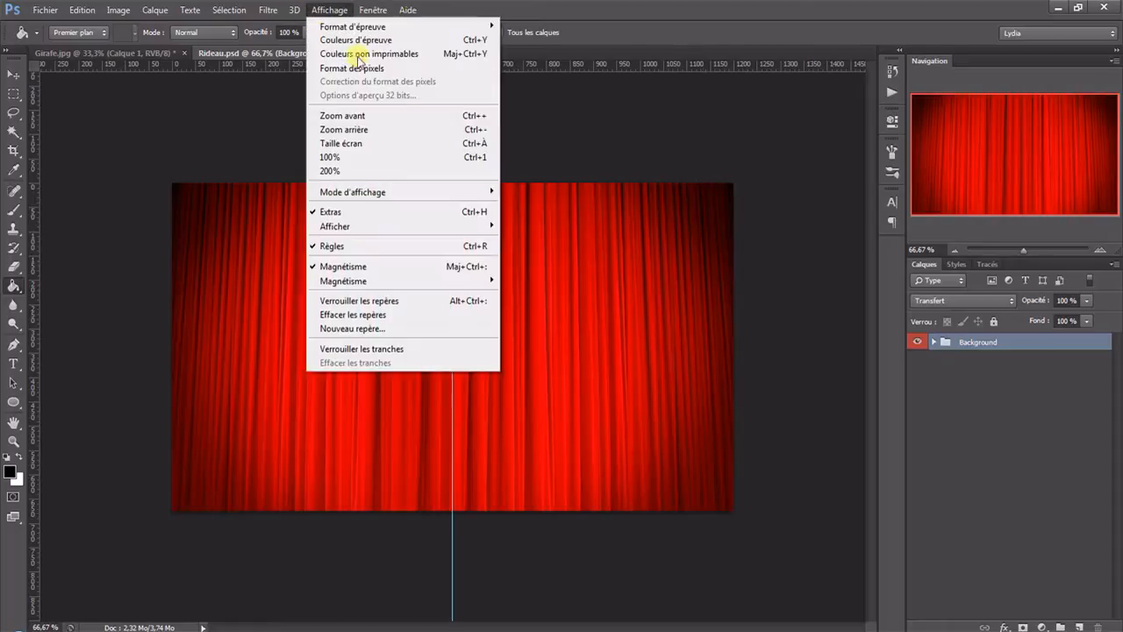
click(387, 328)
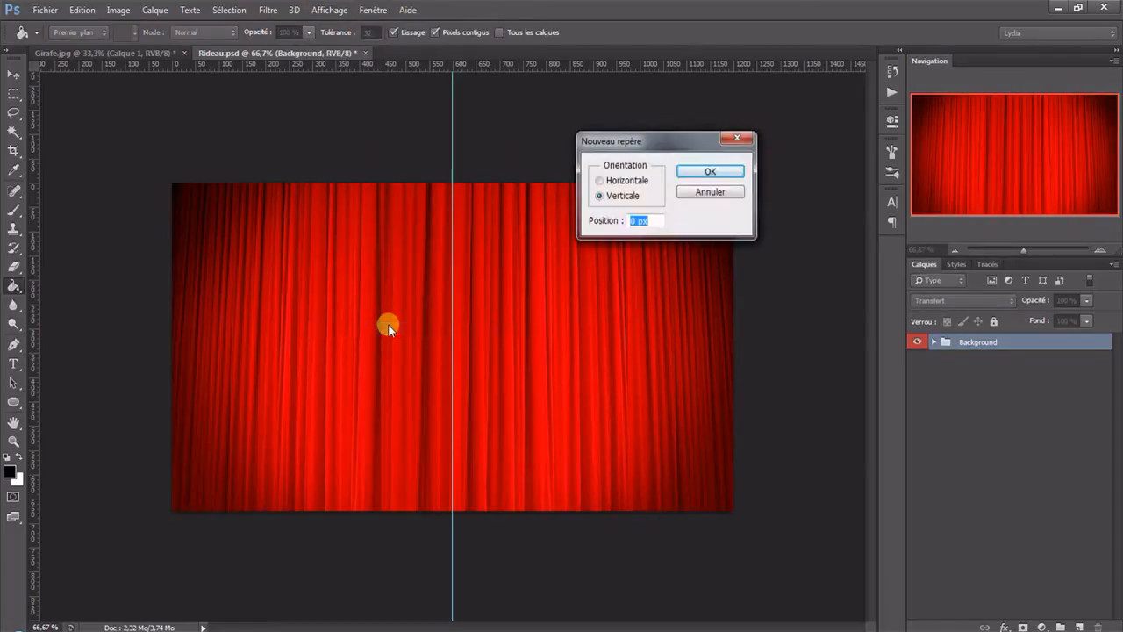
click(605, 180)
drag(658, 221, 462, 204)
text(337,5)
key(Return)
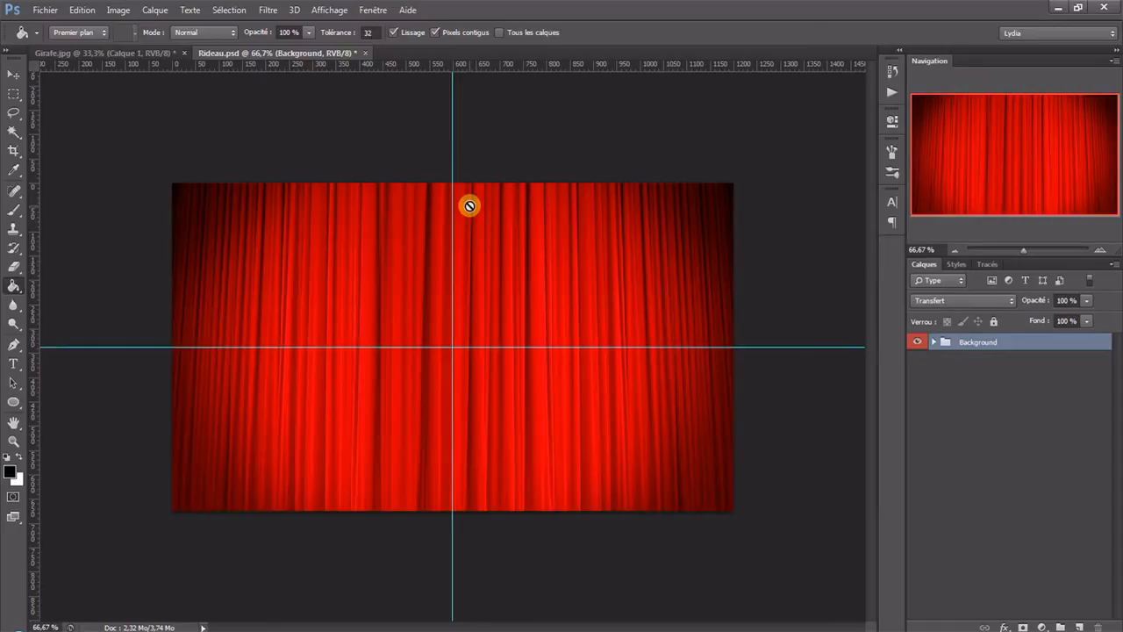
Step: Add a new layer and draw a circular selection about 583 px wide with a 30 px feather, centred on the guide intersection
click(1083, 627)
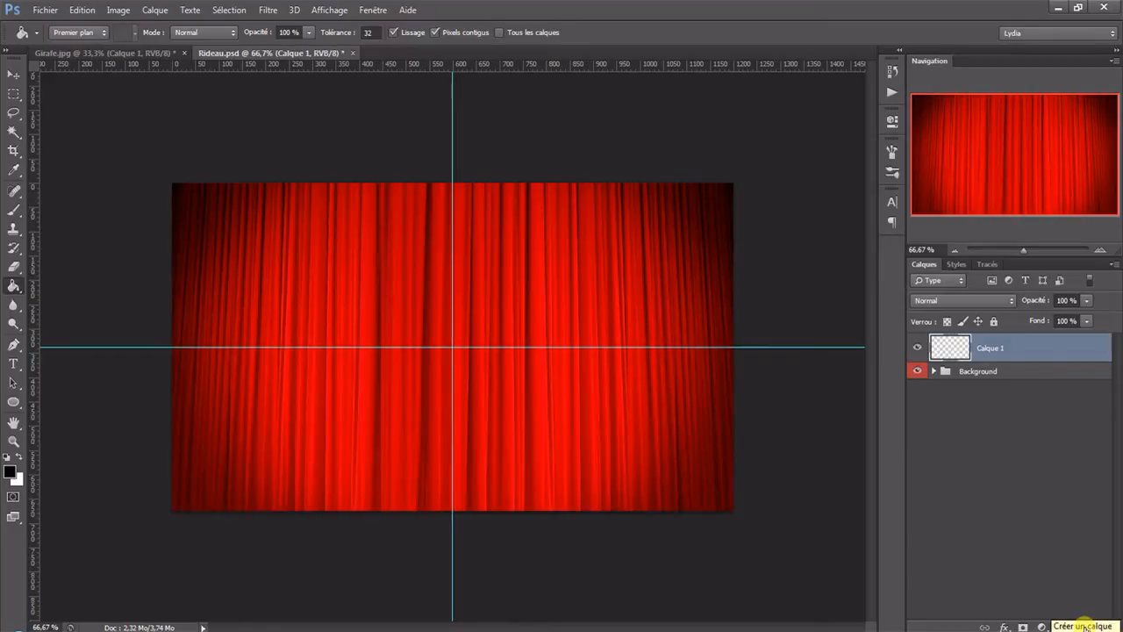
click(20, 94)
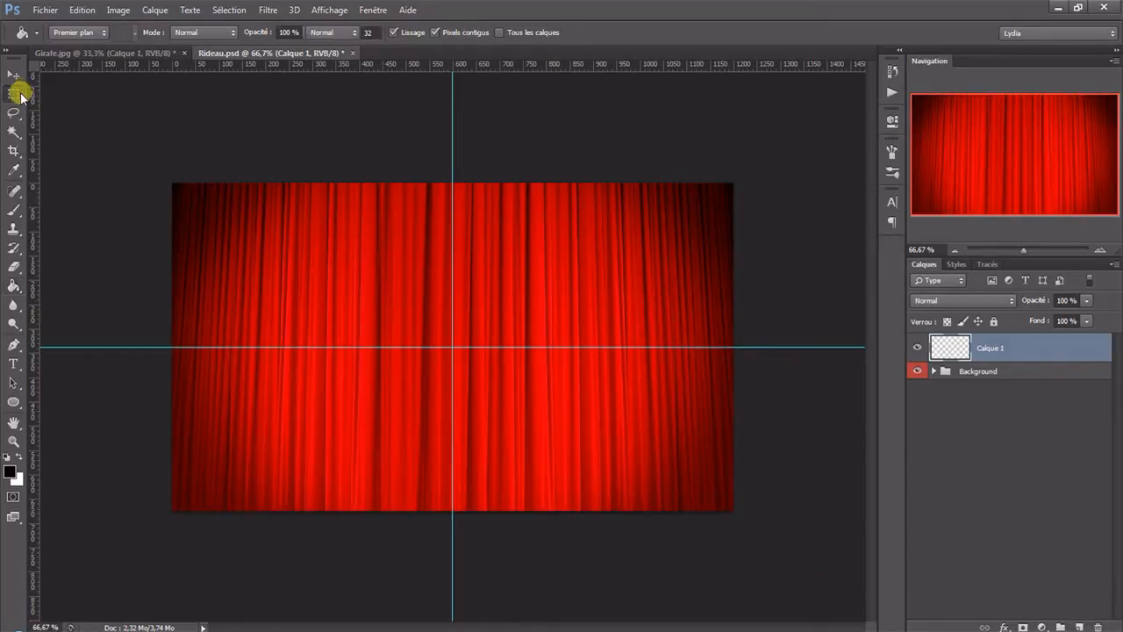
drag(20, 94, 45, 106)
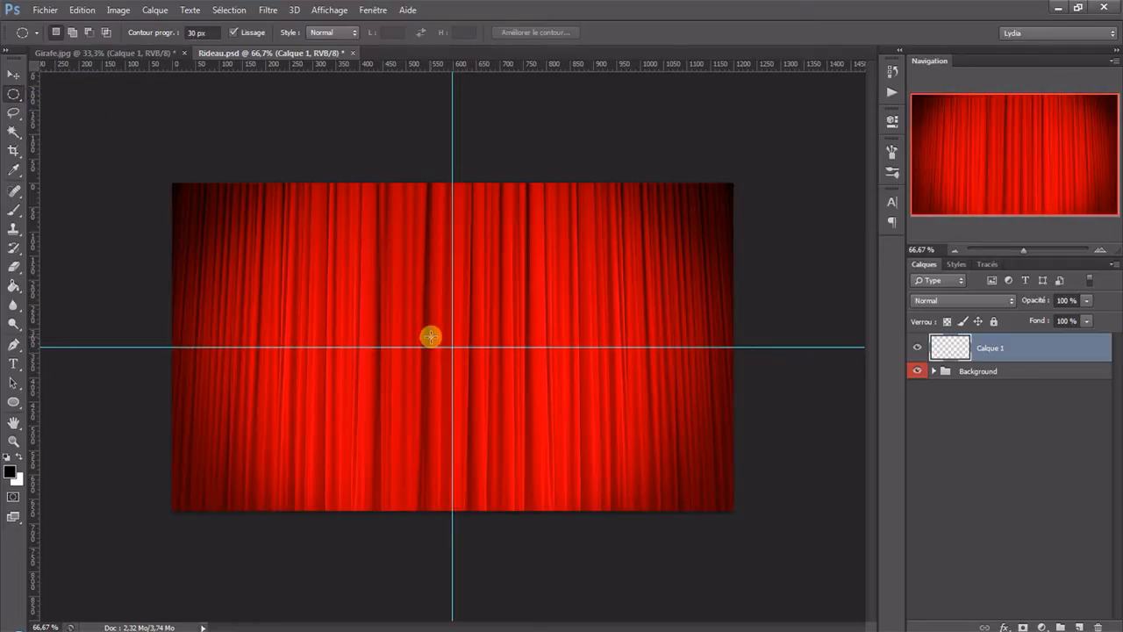
click(190, 32)
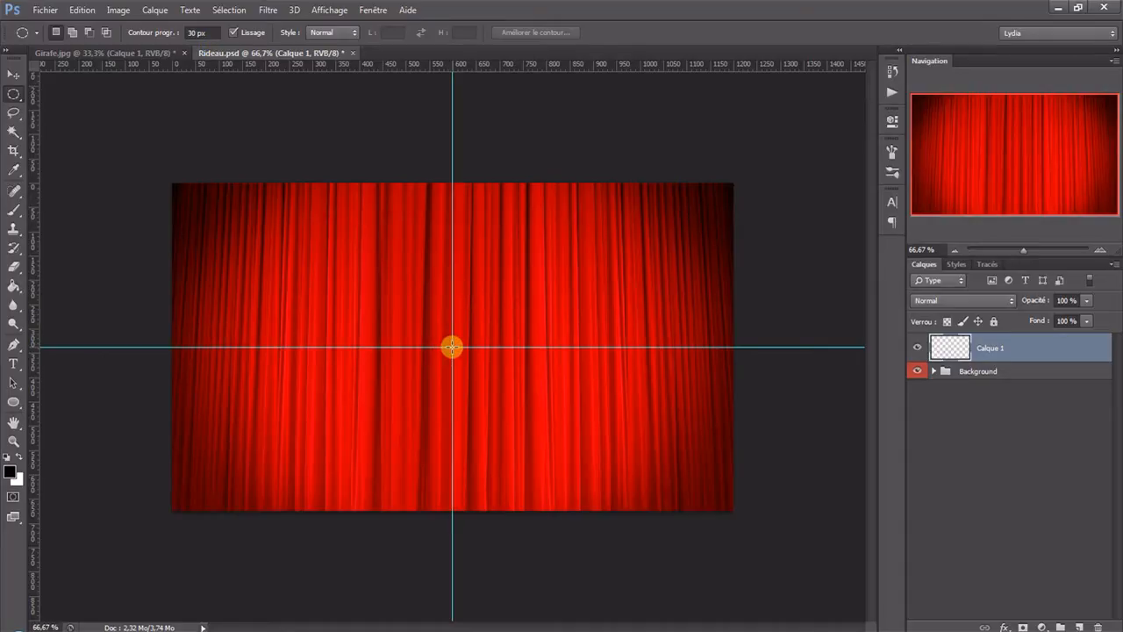
drag(452, 347, 619, 205)
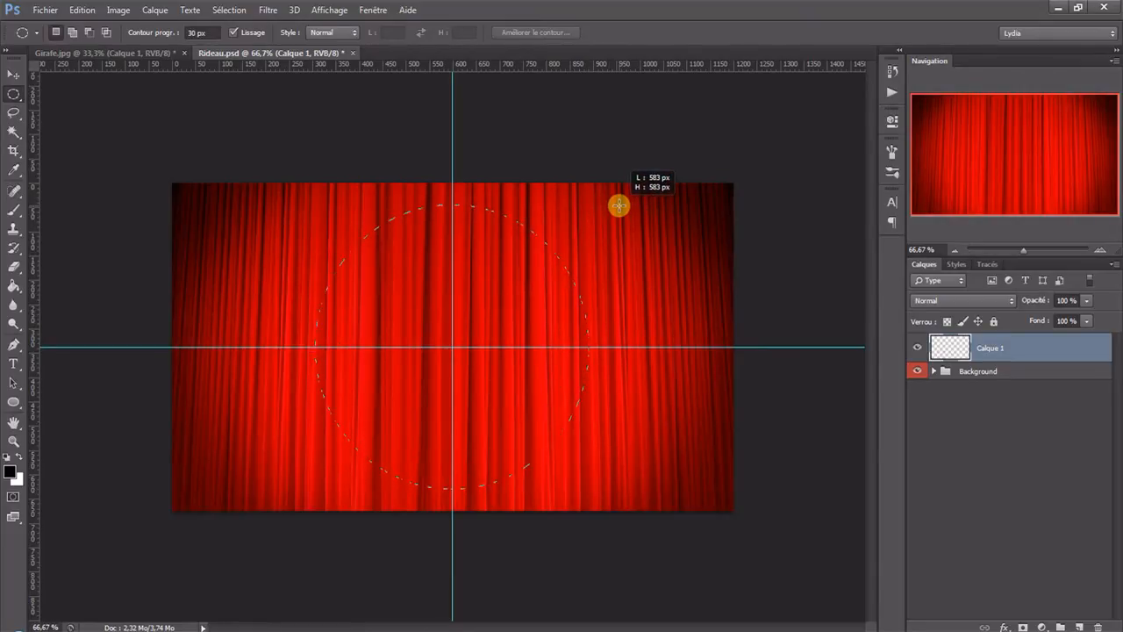
drag(620, 205, 619, 205)
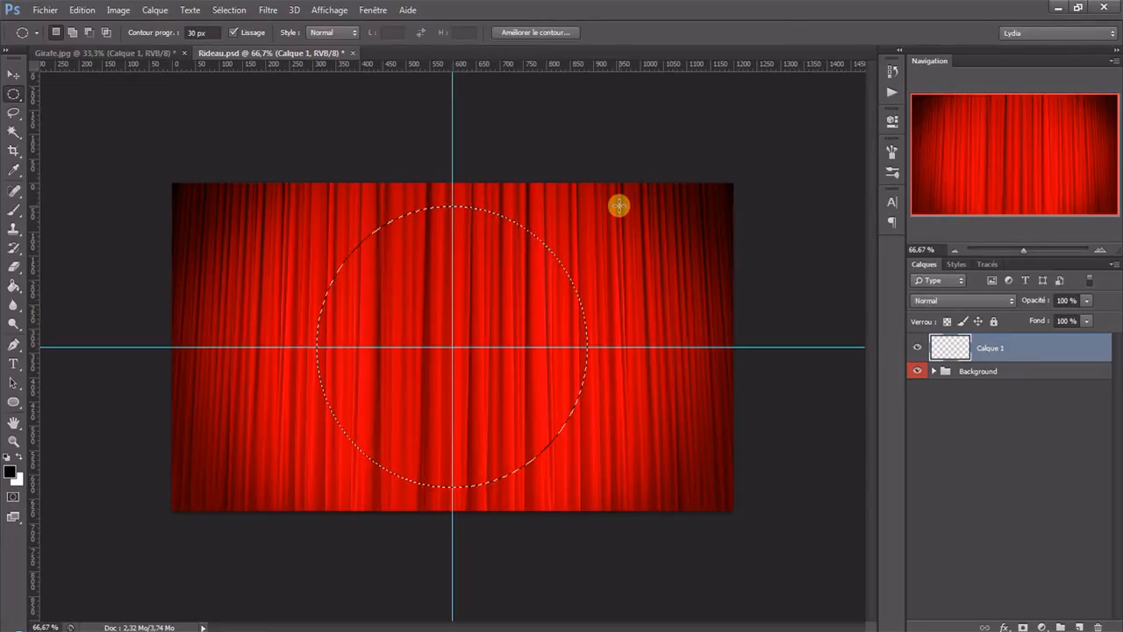
Step: Invert the circular selection, fill the area outside the circle with black on the new layer, and deselect
click(230, 10)
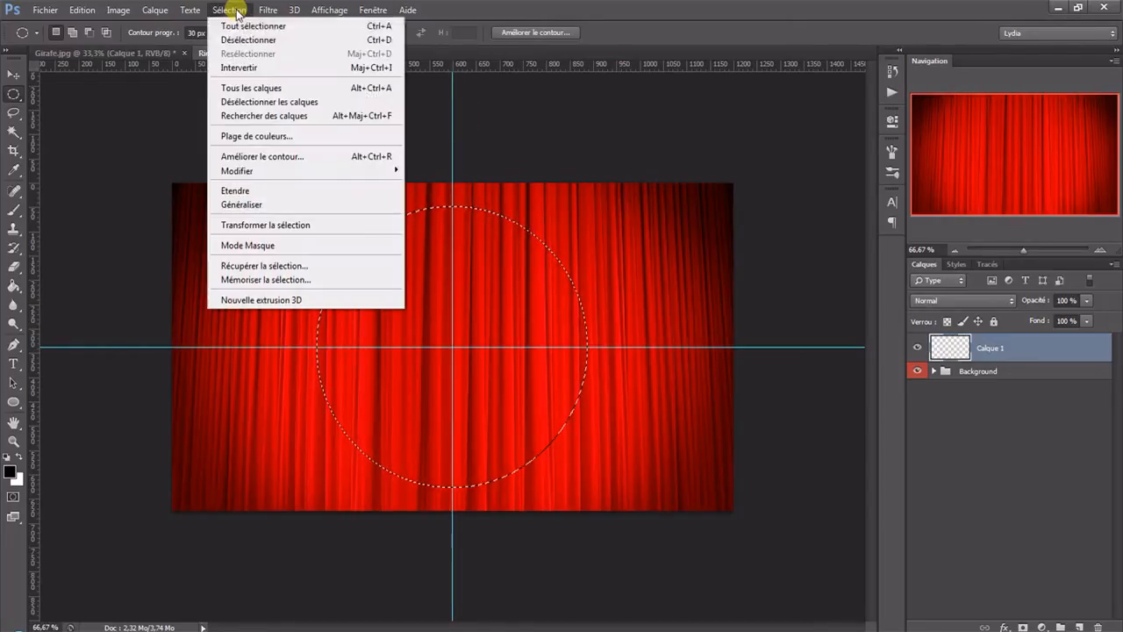
click(256, 68)
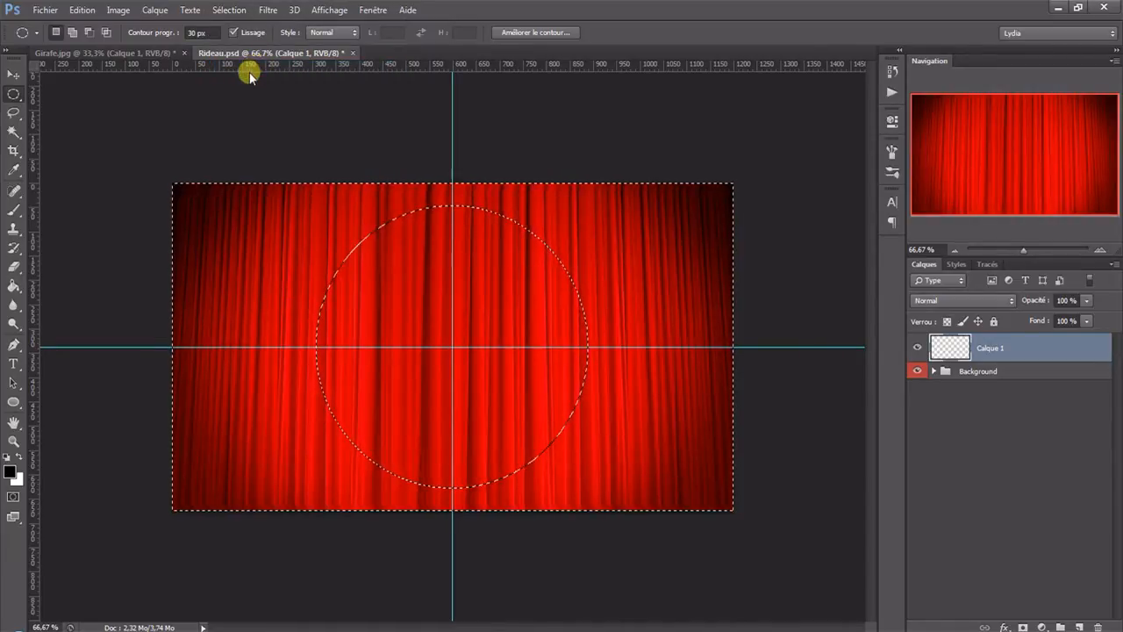
click(13, 285)
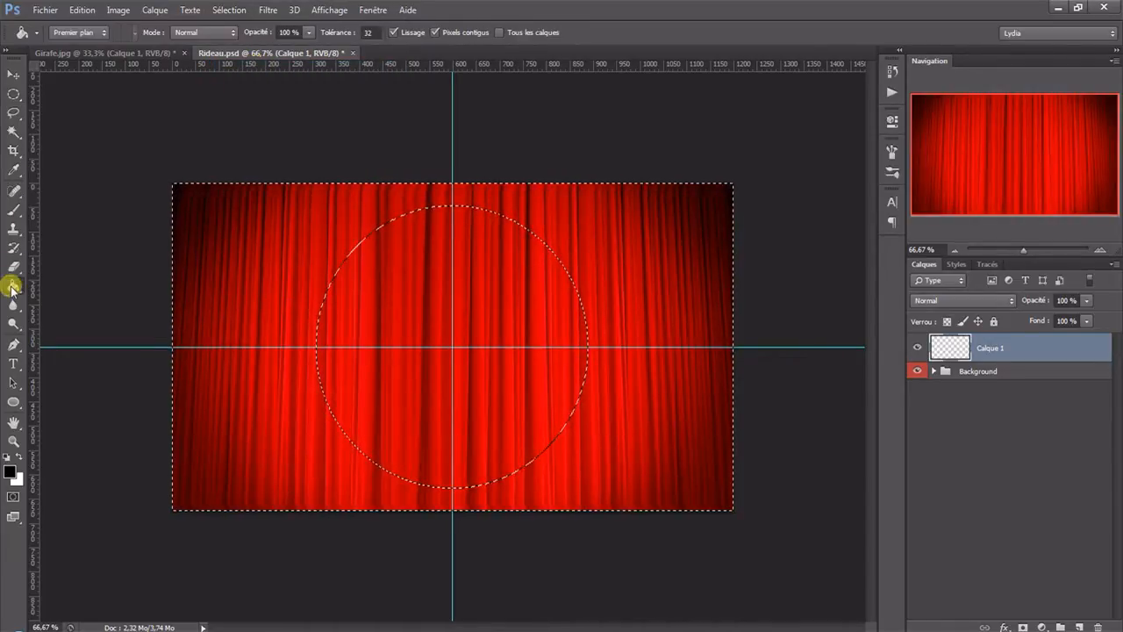
click(227, 287)
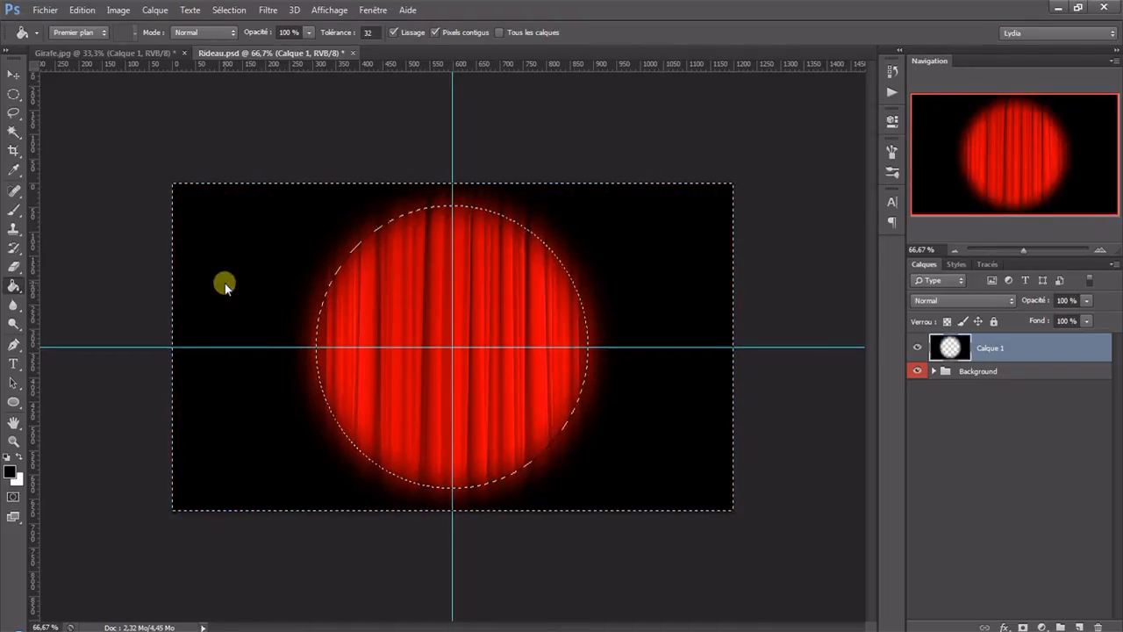
click(229, 9)
click(233, 39)
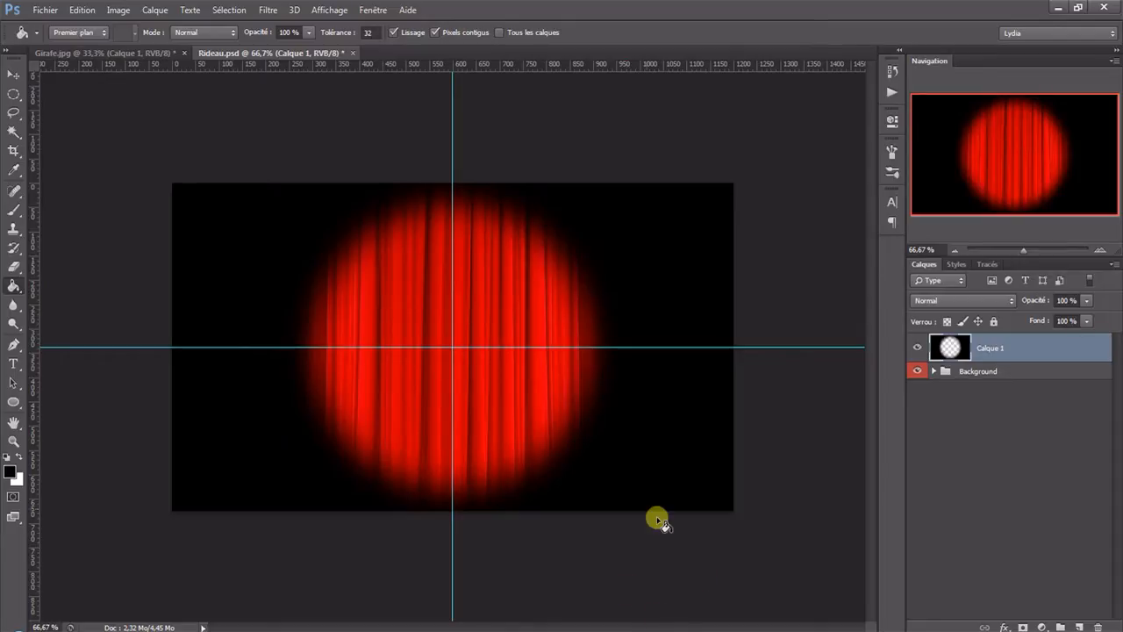
Step: Clear all guides from the curtain document
click(140, 55)
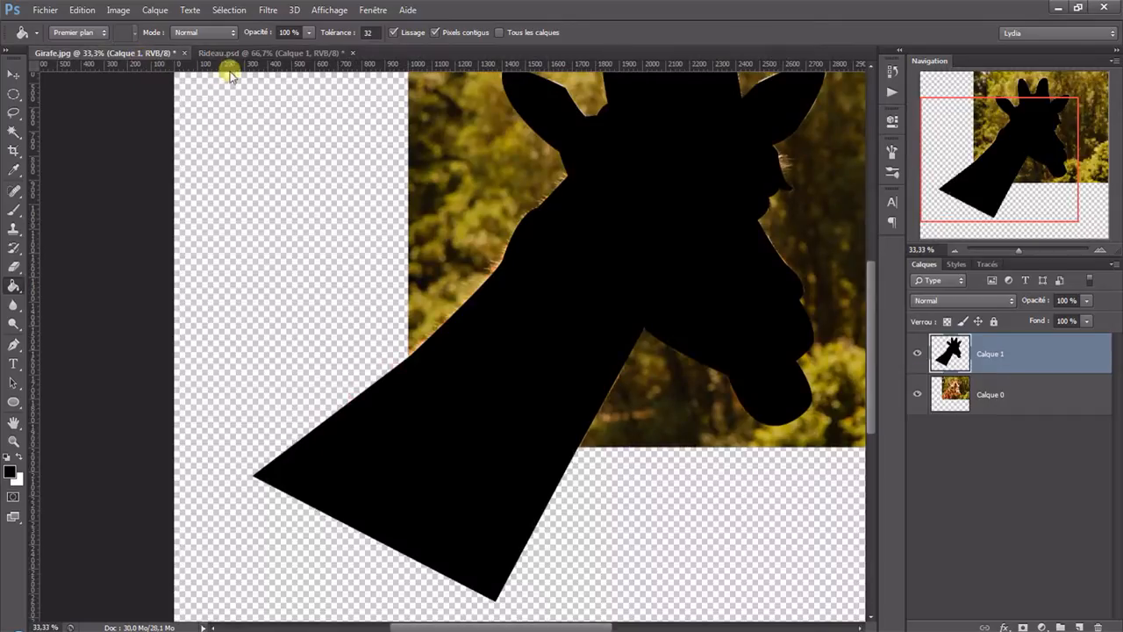
click(254, 53)
click(329, 9)
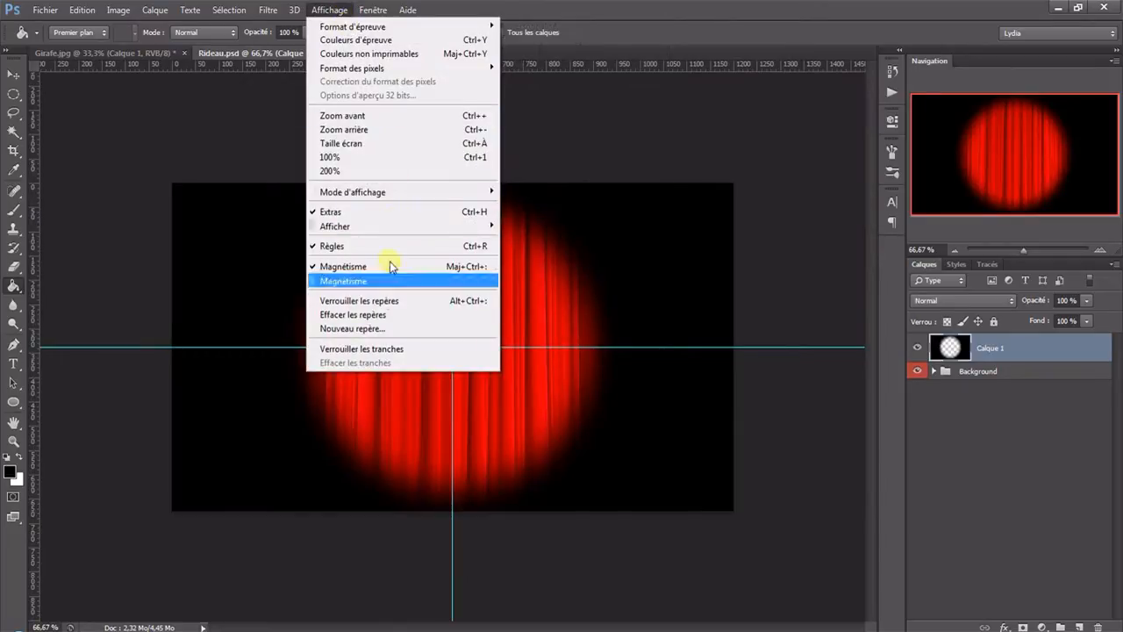
click(364, 316)
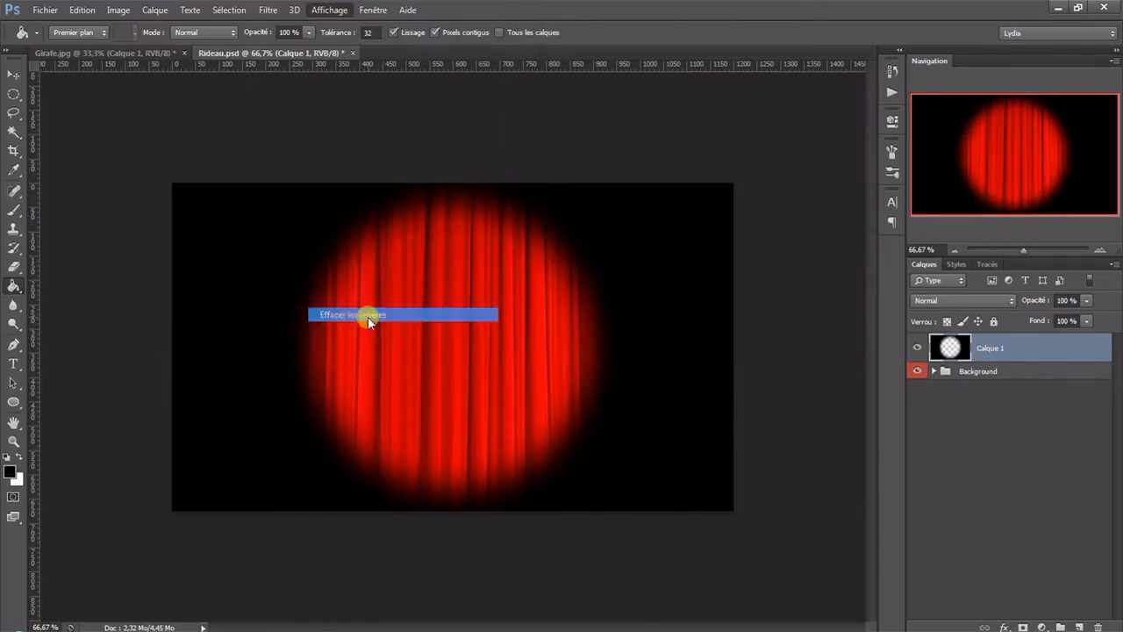
Step: Copy the giraffe silhouette layer from Girafe.jpg into Rideau.psd with the Move tool
click(75, 54)
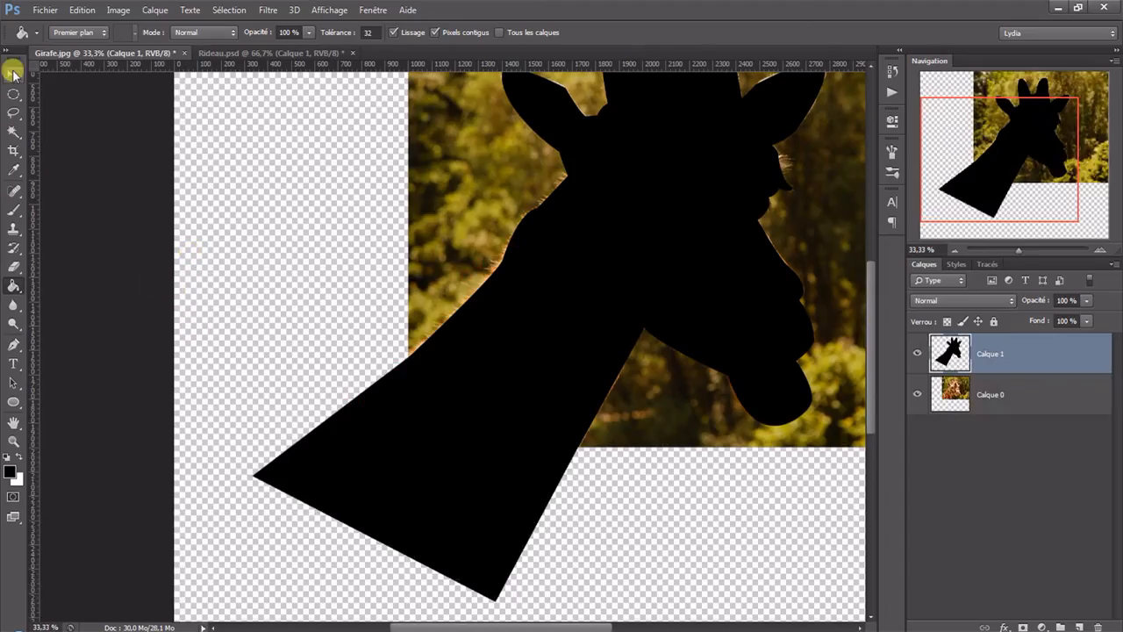
click(13, 74)
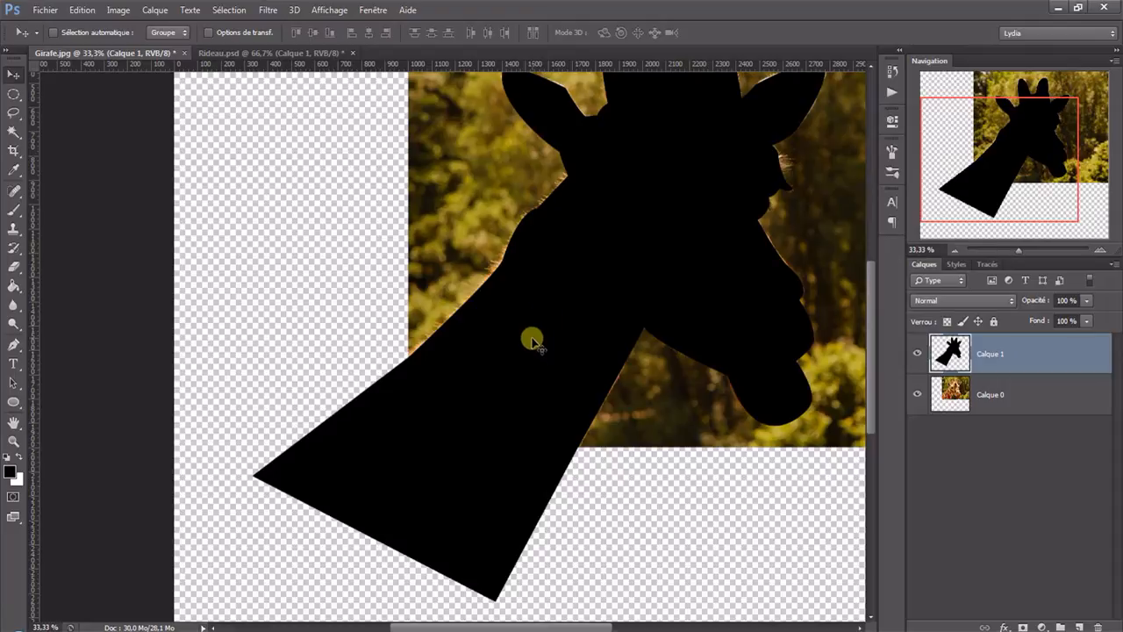
drag(533, 340, 445, 366)
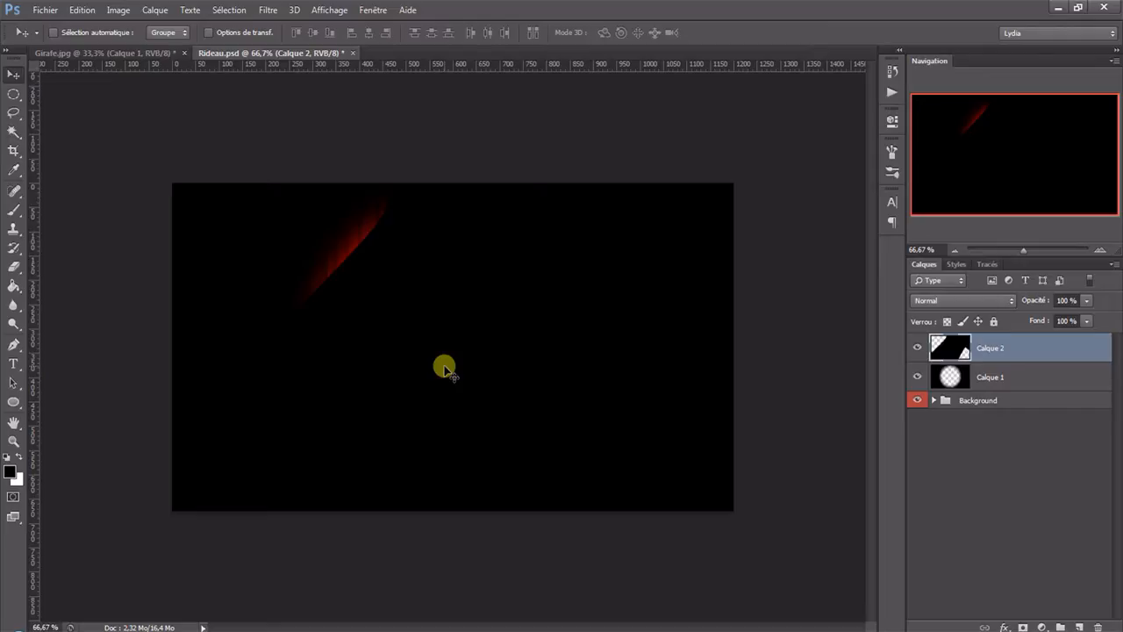
click(12, 441)
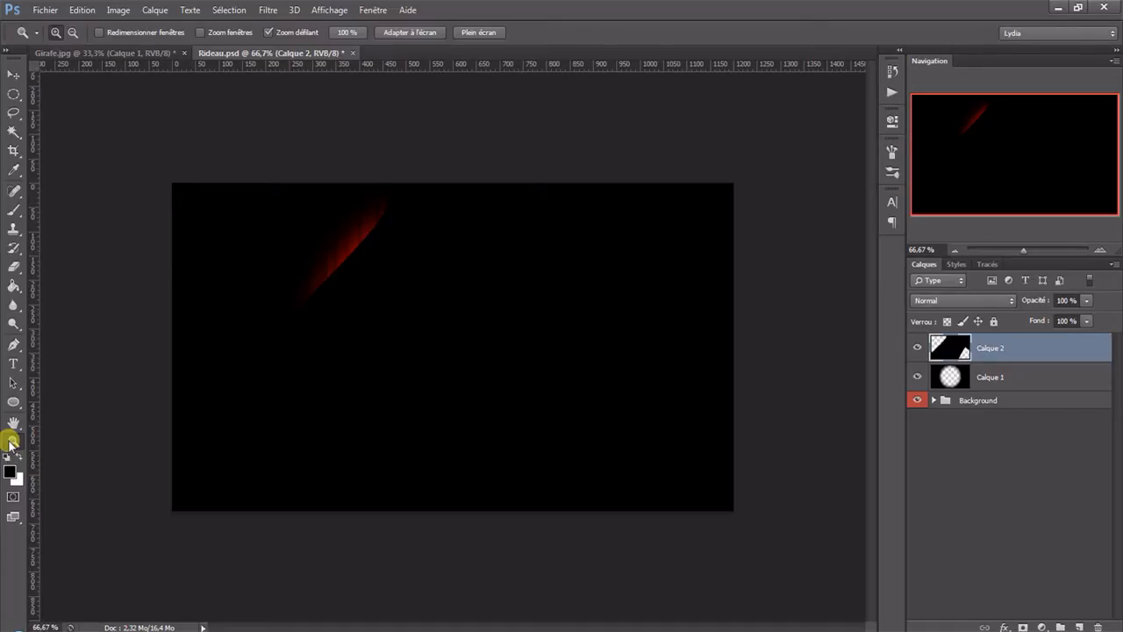
key(ctrl+t)
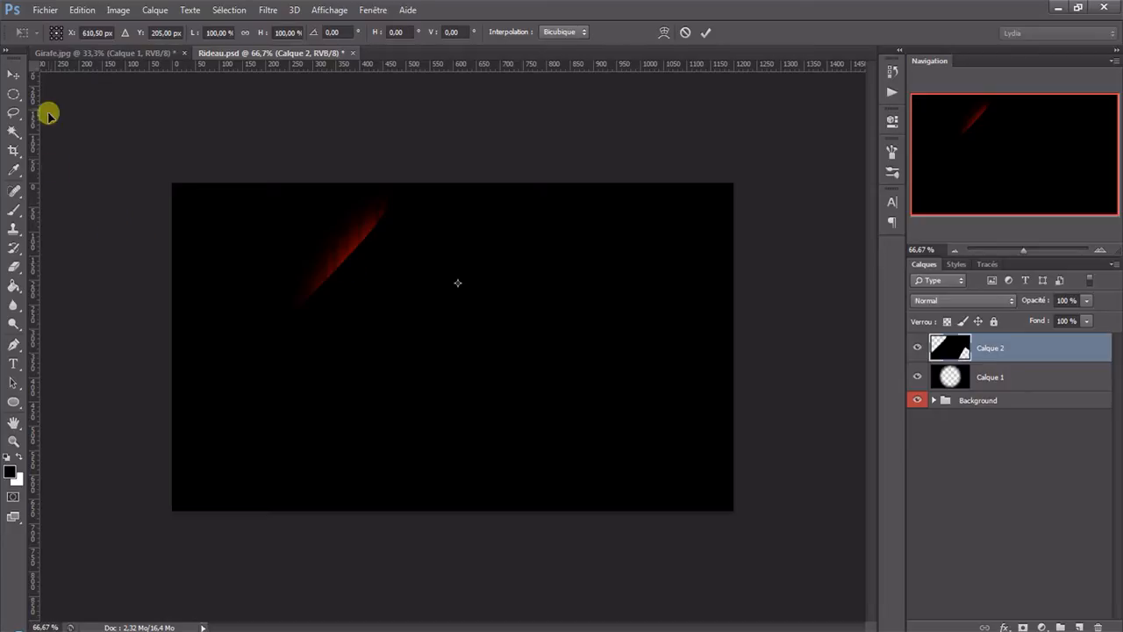
click(13, 75)
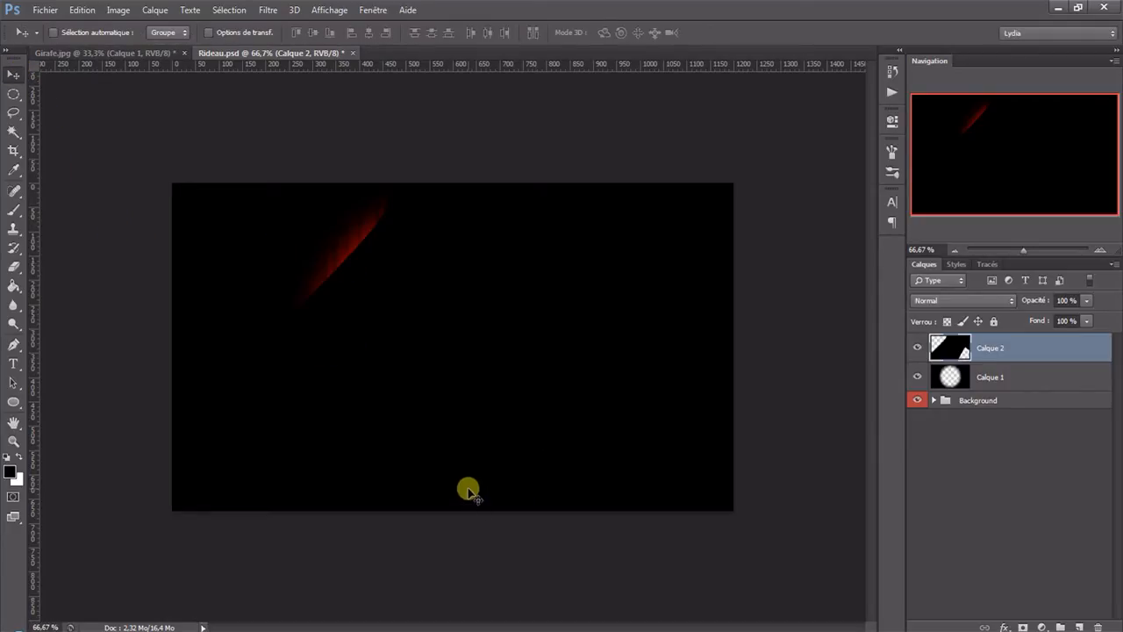
Step: Zoom the curtain document out to 25% and start a free transform of the giraffe silhouette layer
click(13, 439)
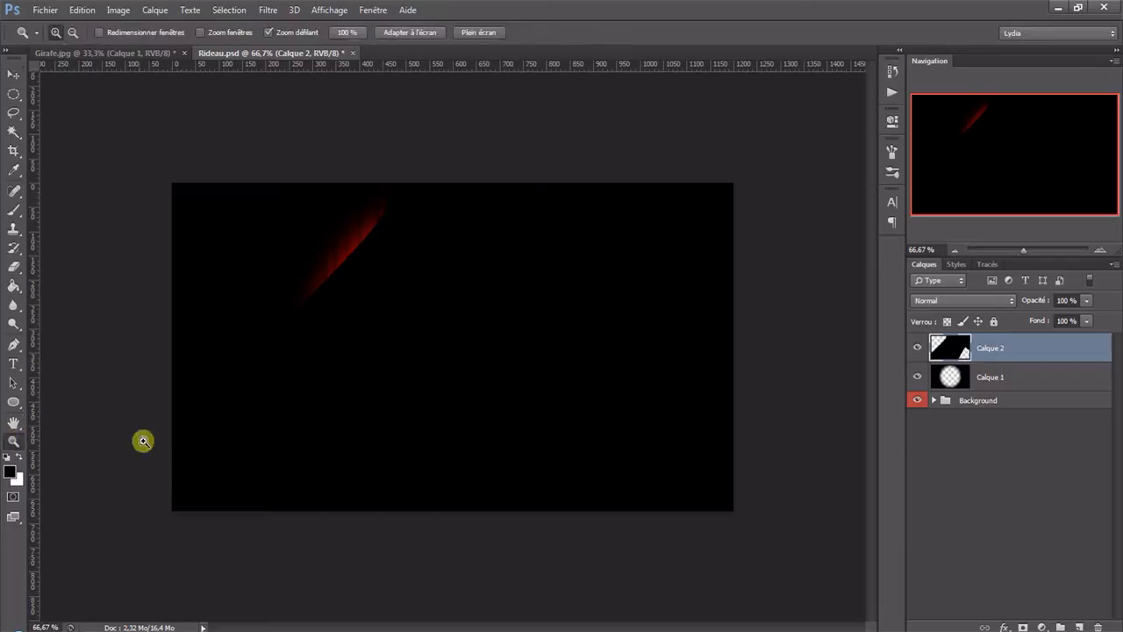
click(72, 33)
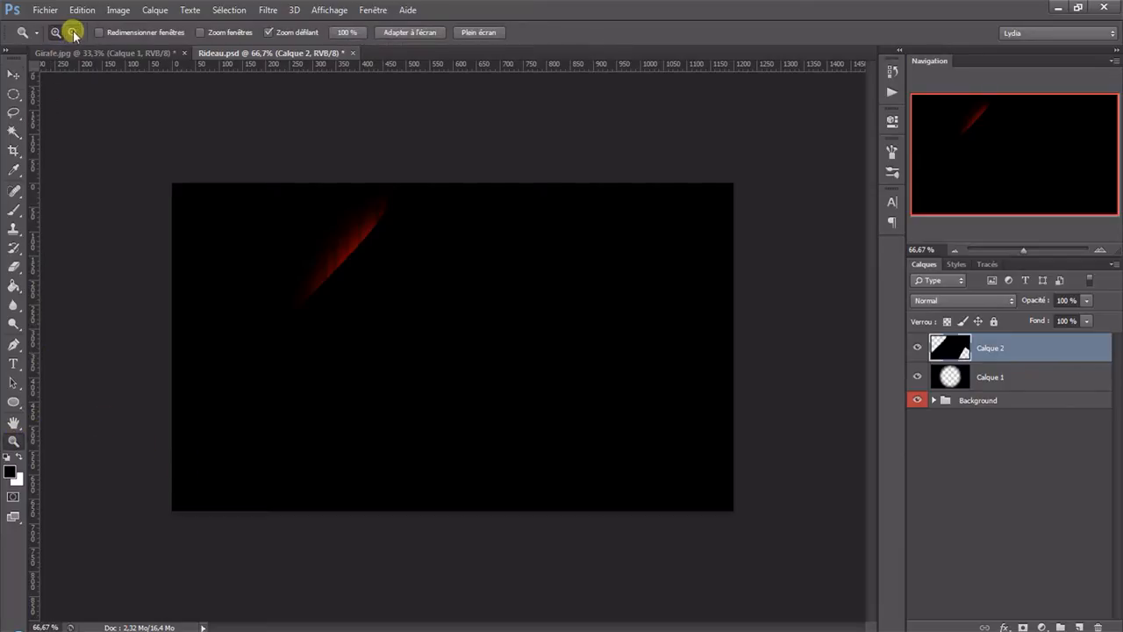
click(474, 384)
click(474, 384)
click(474, 384)
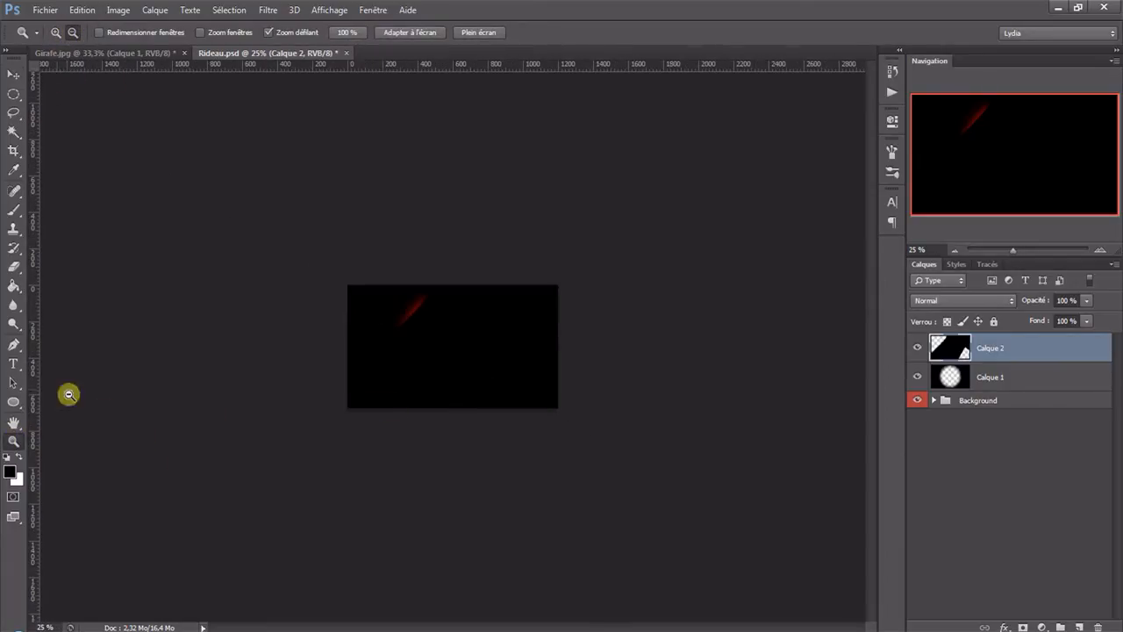
click(13, 74)
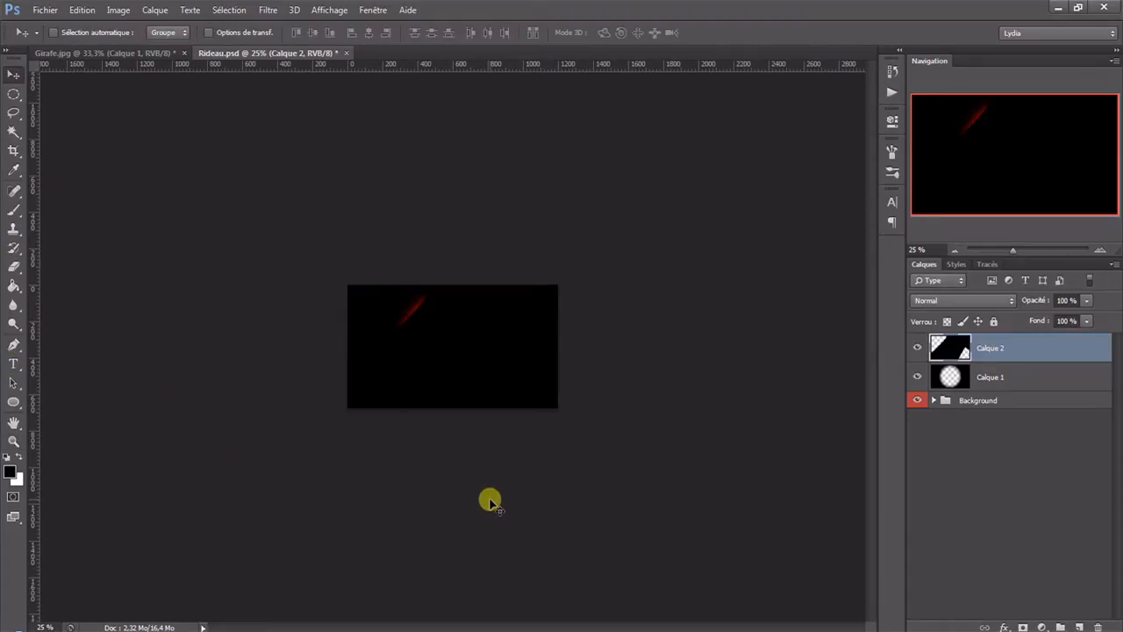
key(ctrl+t)
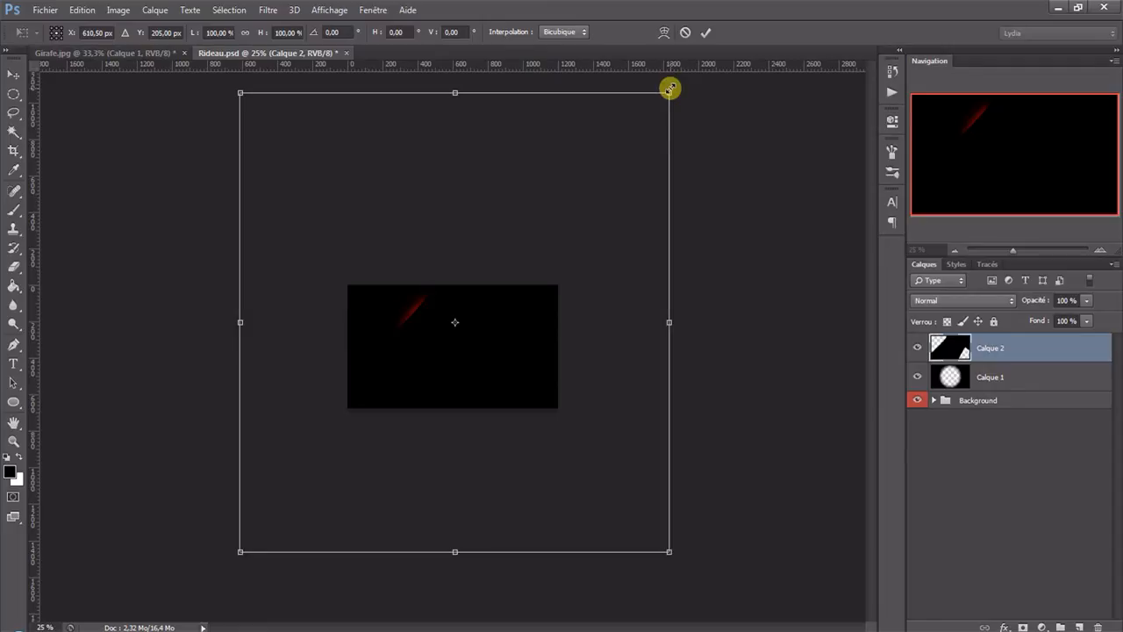
Step: Try scaling the giraffe silhouette down from its upper-right corner, undoing each resize
drag(670, 88, 446, 393)
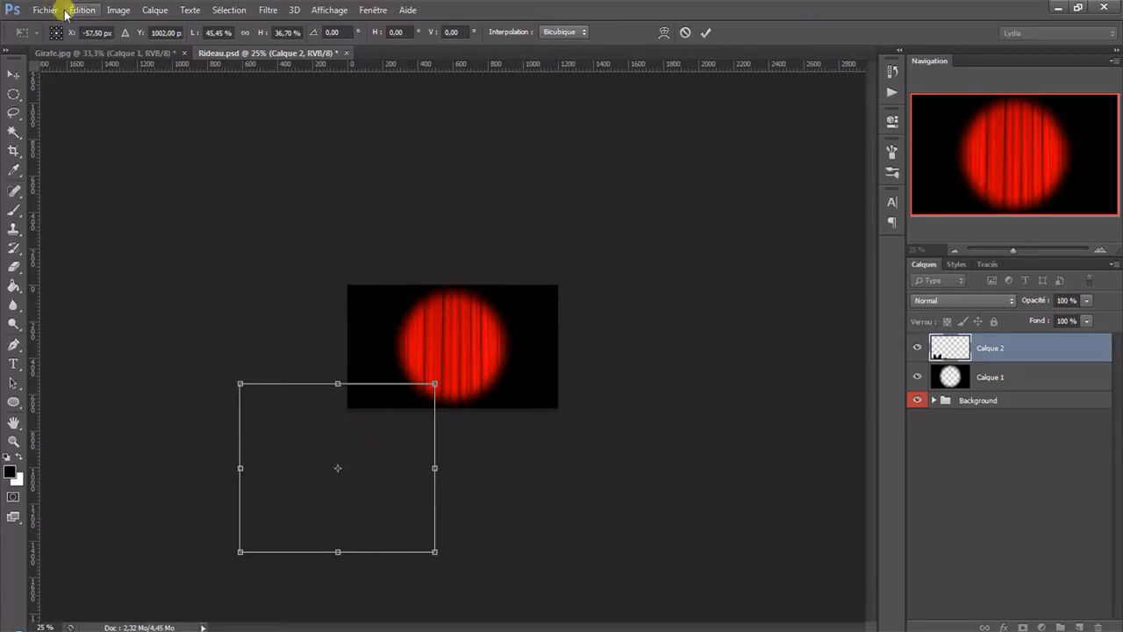
click(81, 10)
click(98, 21)
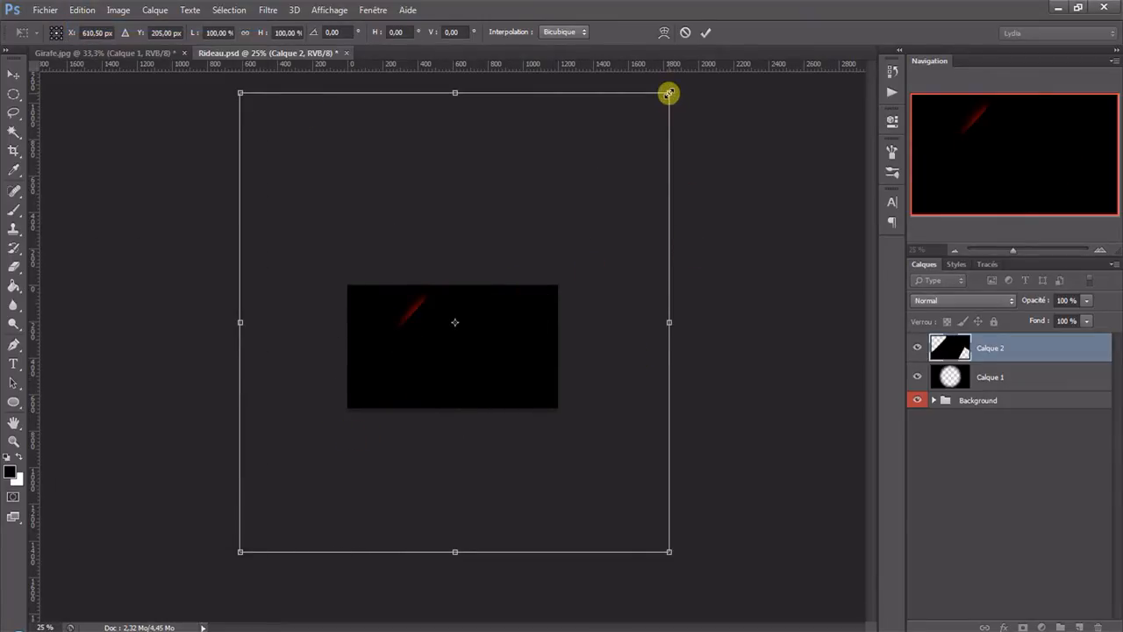
drag(670, 93, 533, 207)
key(ctrl+z)
Step: Scale the giraffe silhouette proportionally to about 24%, position it inside the red curtain circle, and apply the transformation
drag(673, 87, 382, 310)
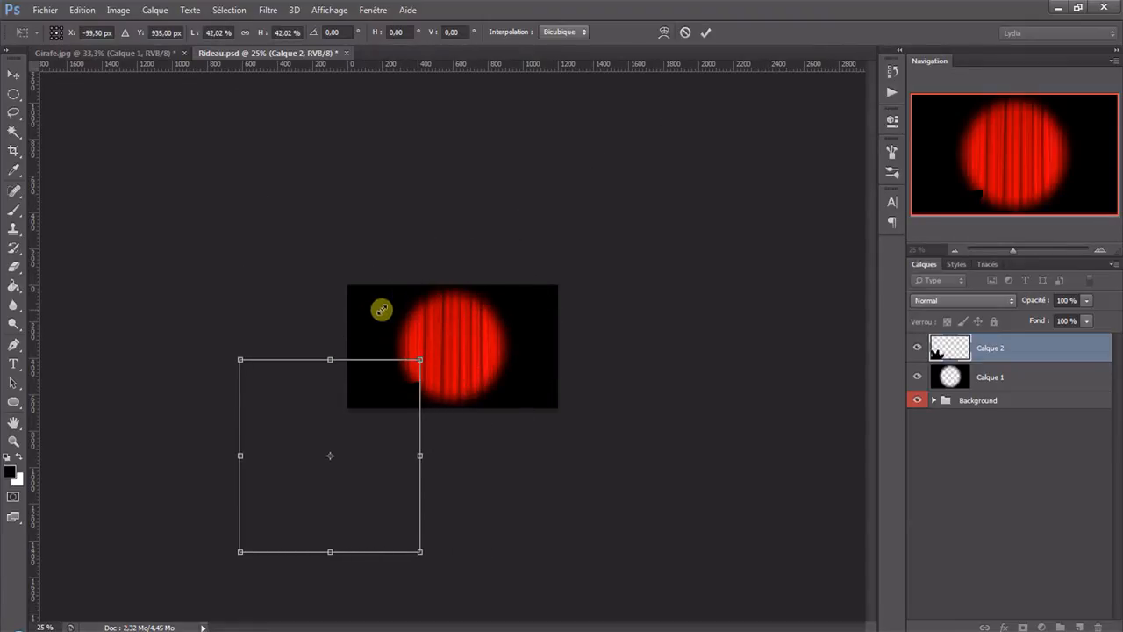
drag(354, 465, 451, 373)
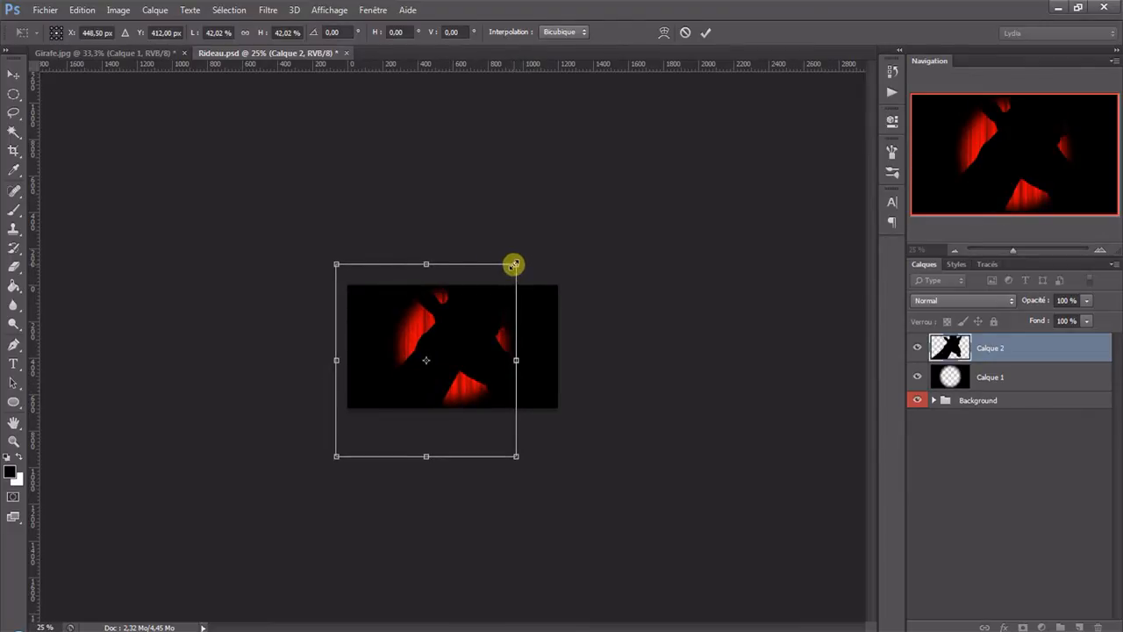
drag(514, 264, 468, 331)
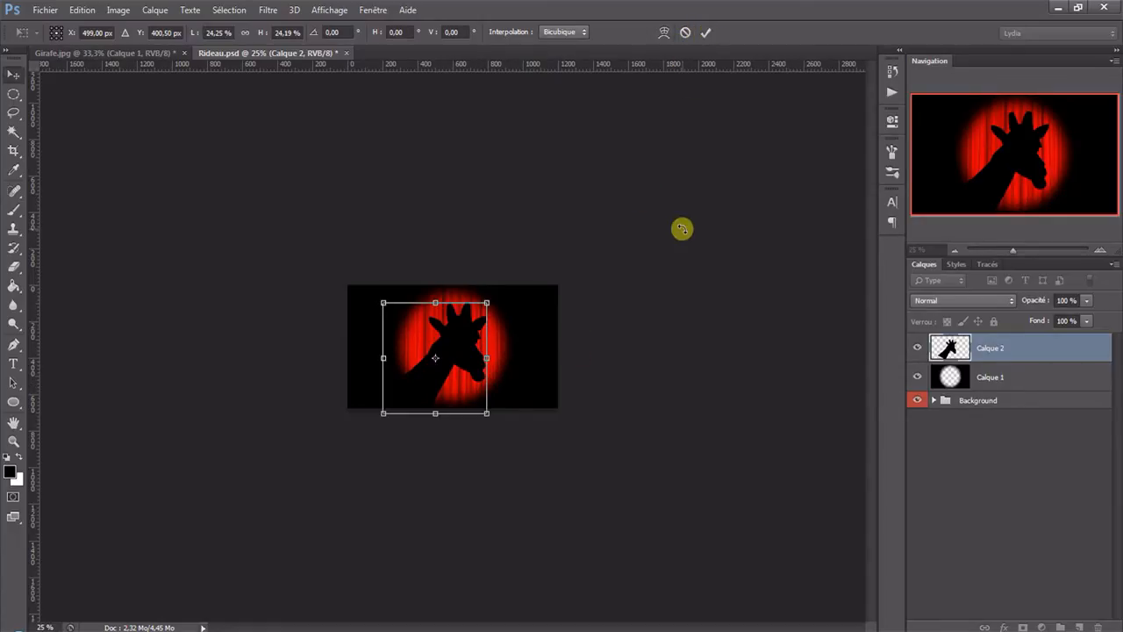
key(Return)
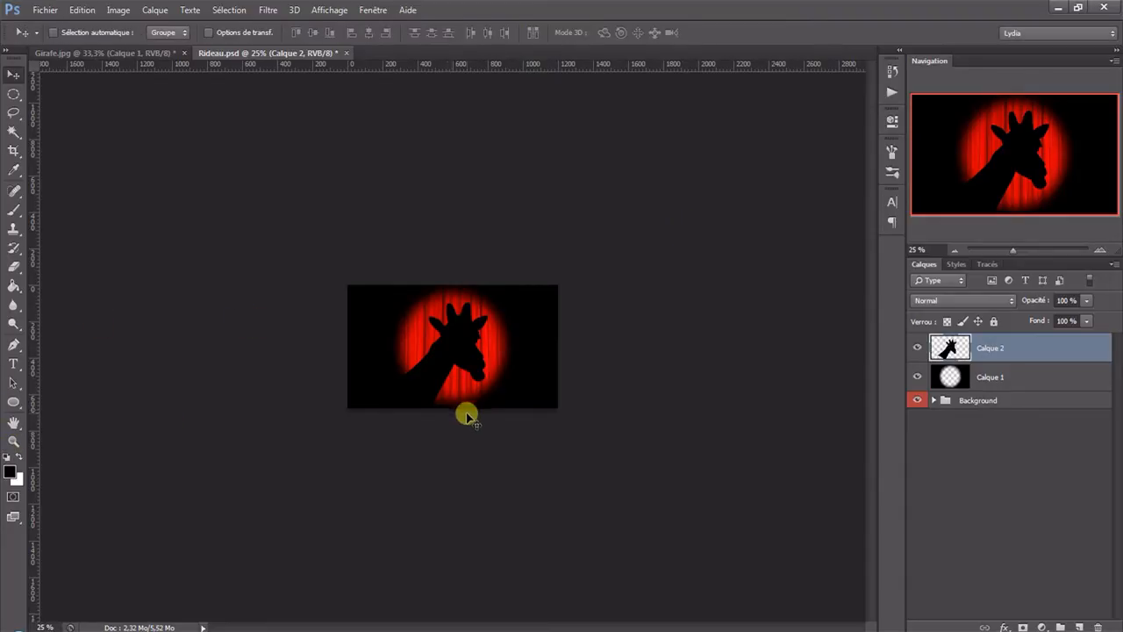
click(13, 441)
alt+click(525, 399)
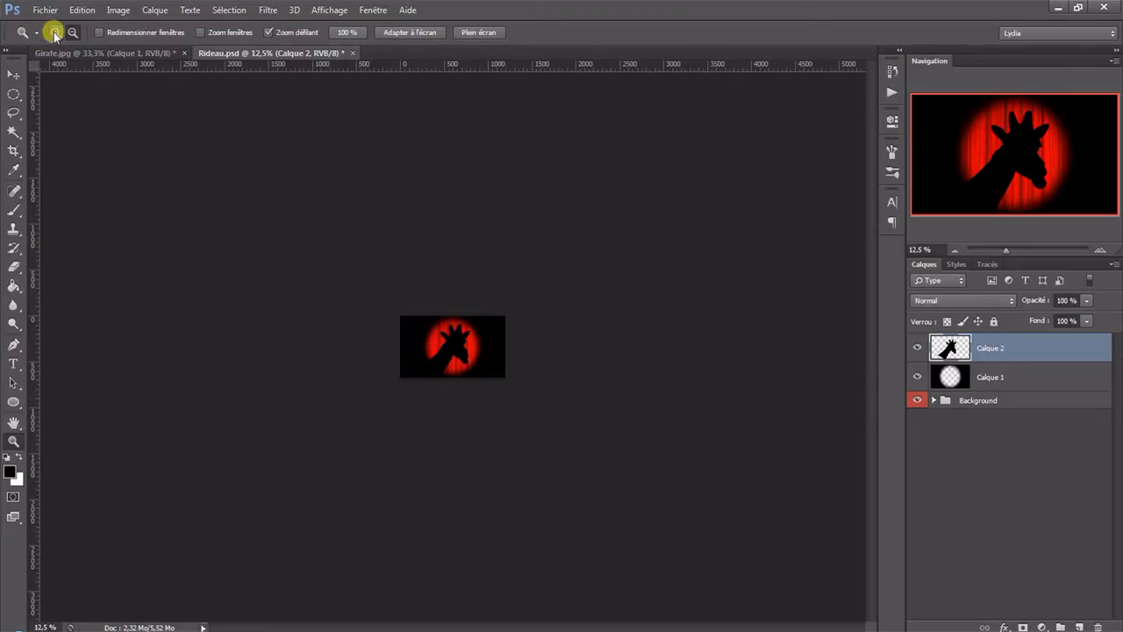
Step: Zoom in on the giraffe silhouette composition in Rideau.psd to examine the finished image
click(443, 309)
click(445, 307)
click(444, 309)
click(444, 309)
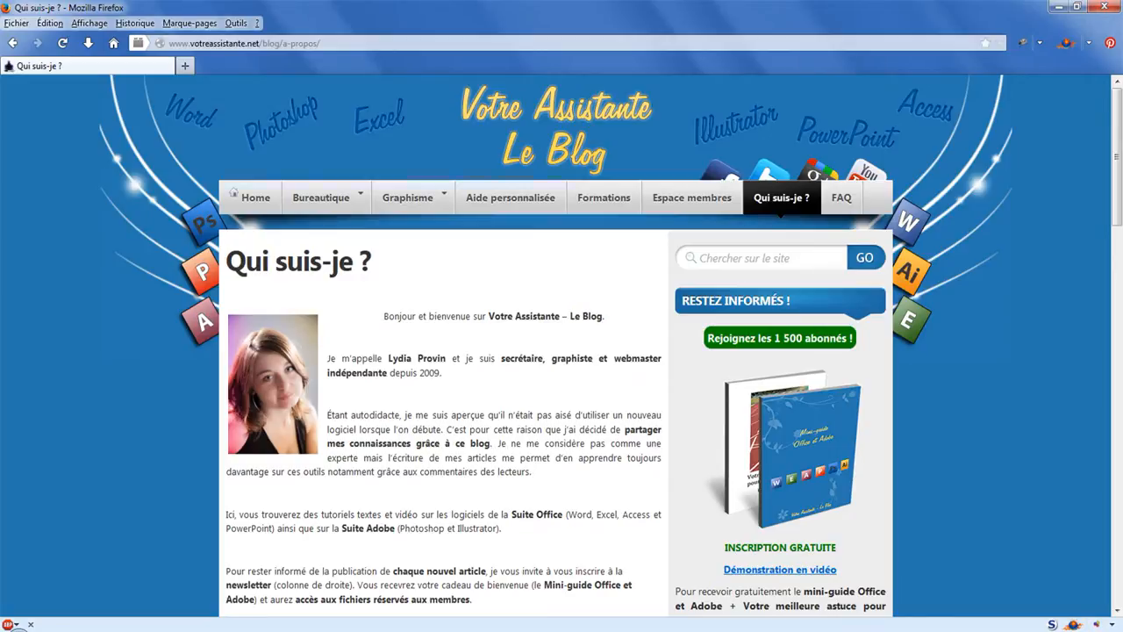
Step: Switch to Firefox and look through the blog's "Qui suis-je ?" page, including the first name and email fields of the newsletter sign-up form
scroll(562, 343, down, 5)
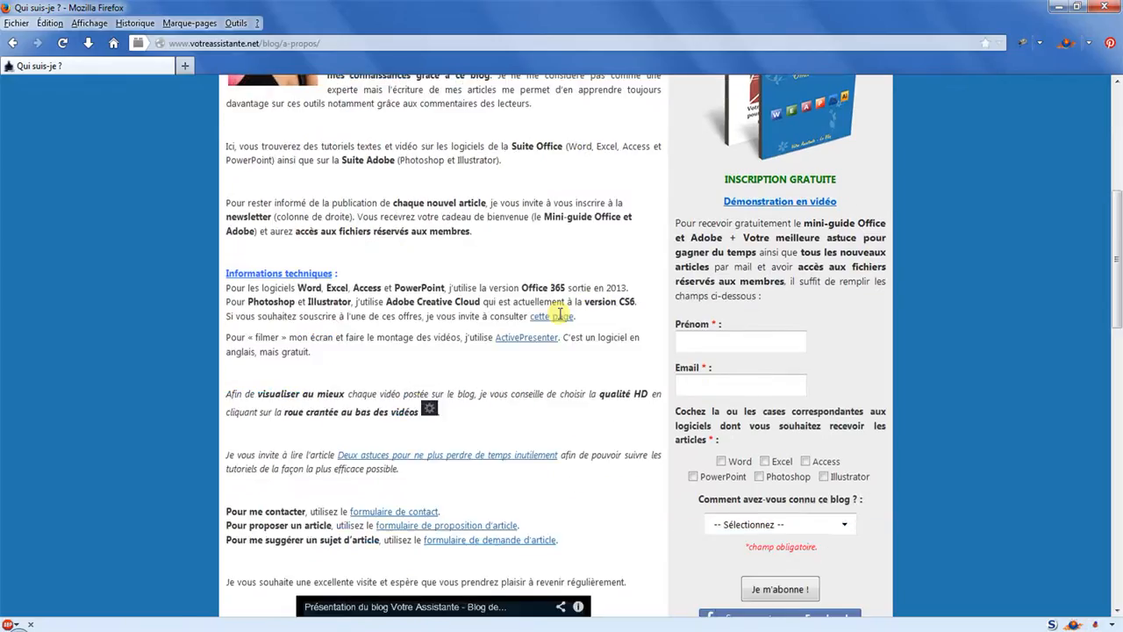
click(728, 296)
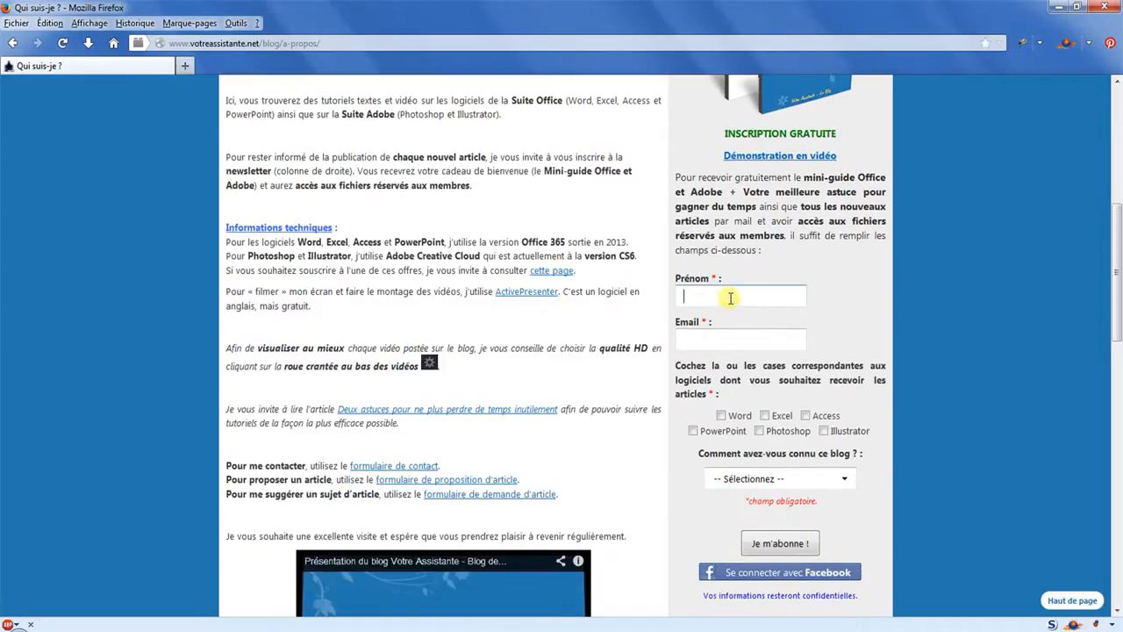
click(727, 342)
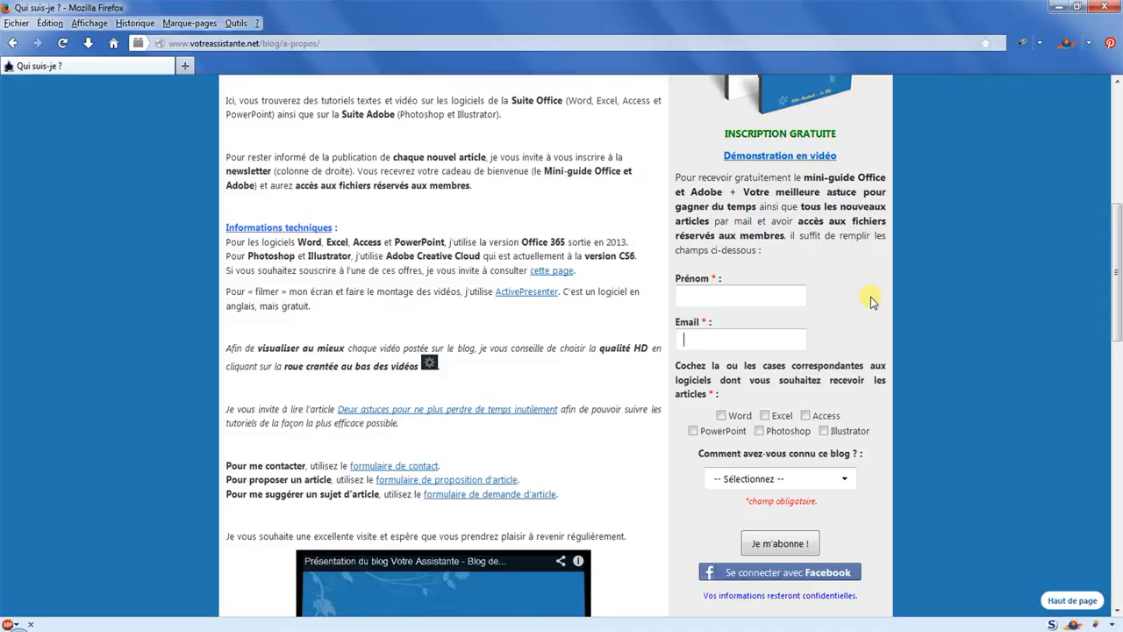
scroll(872, 299, up, 5)
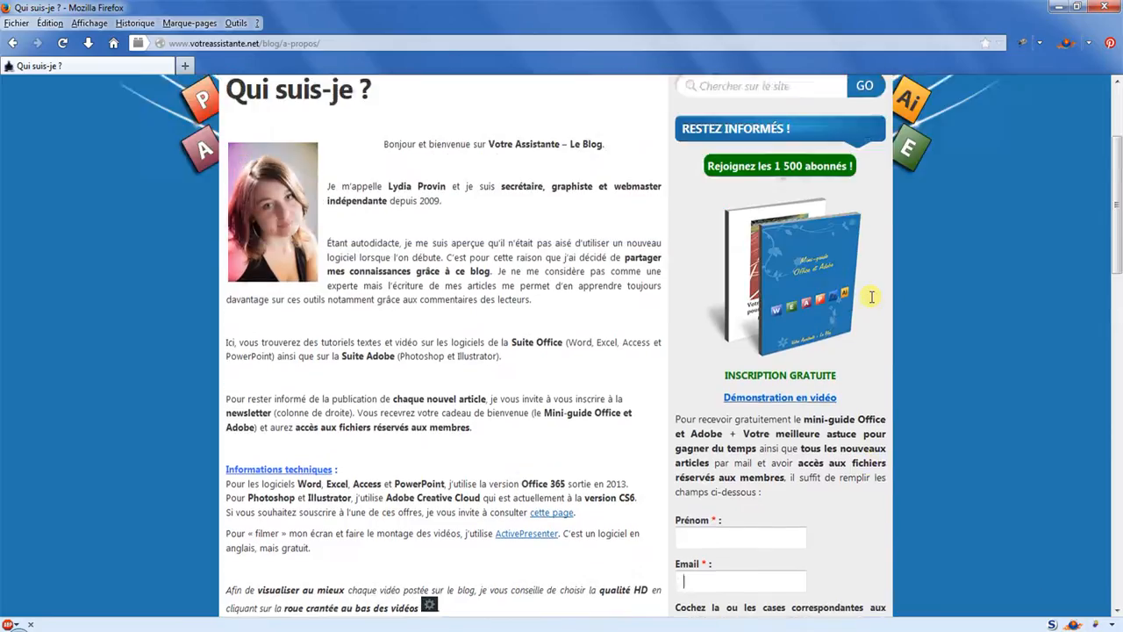
scroll(872, 298, up, 2)
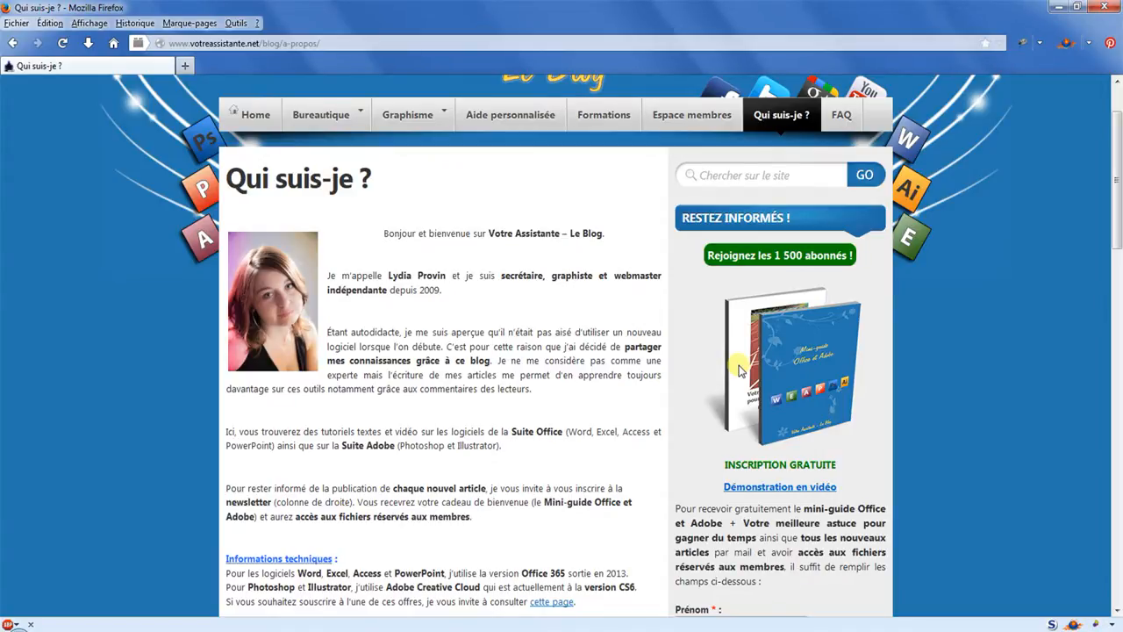
scroll(739, 370, up, 2)
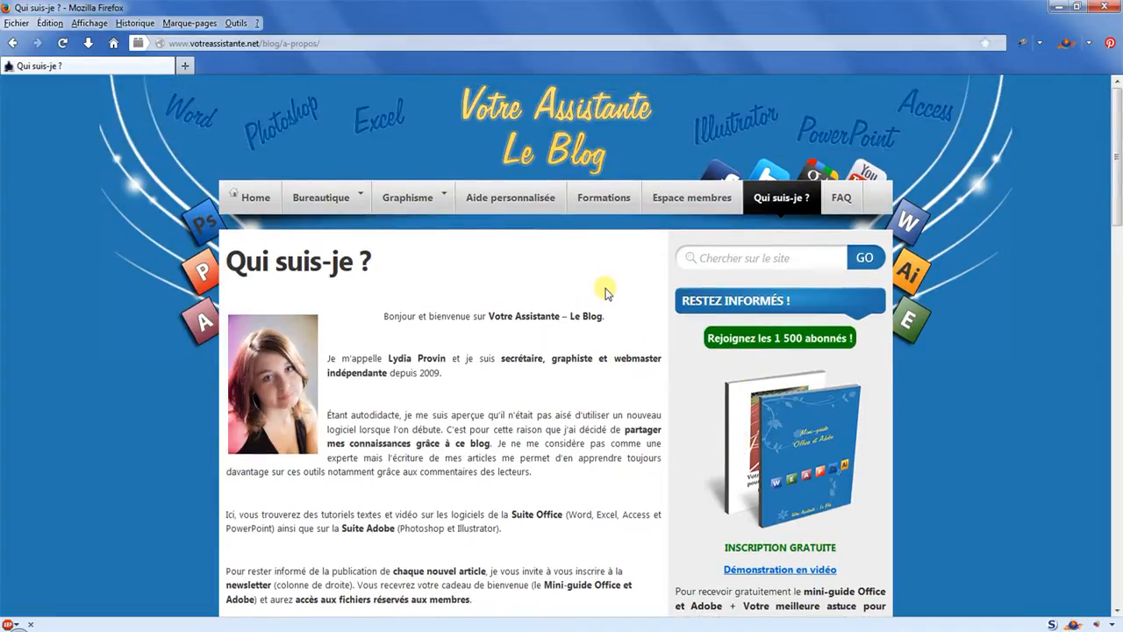